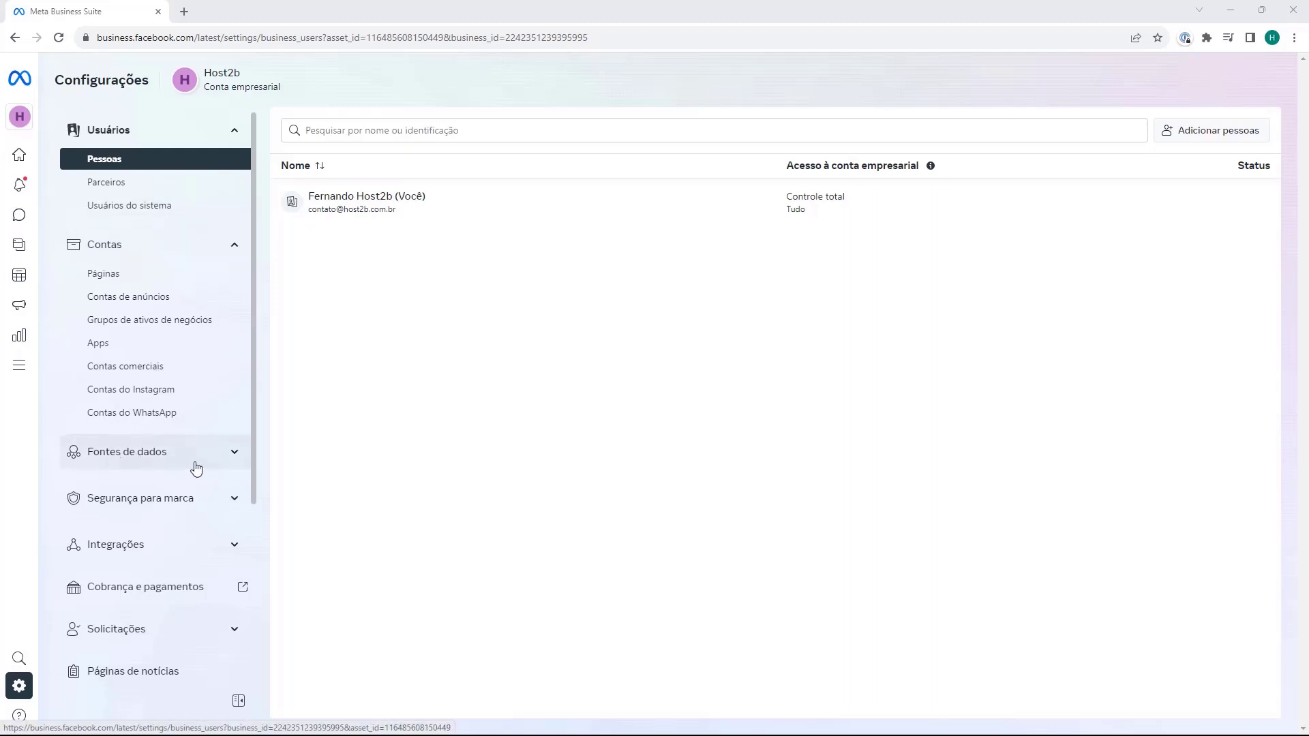
Create a new dataset named "Pixel Lojatutorial" under the business account's data sources (Conjuntos de dados).
{"action": "left_click", "coordinate": [166, 461]}
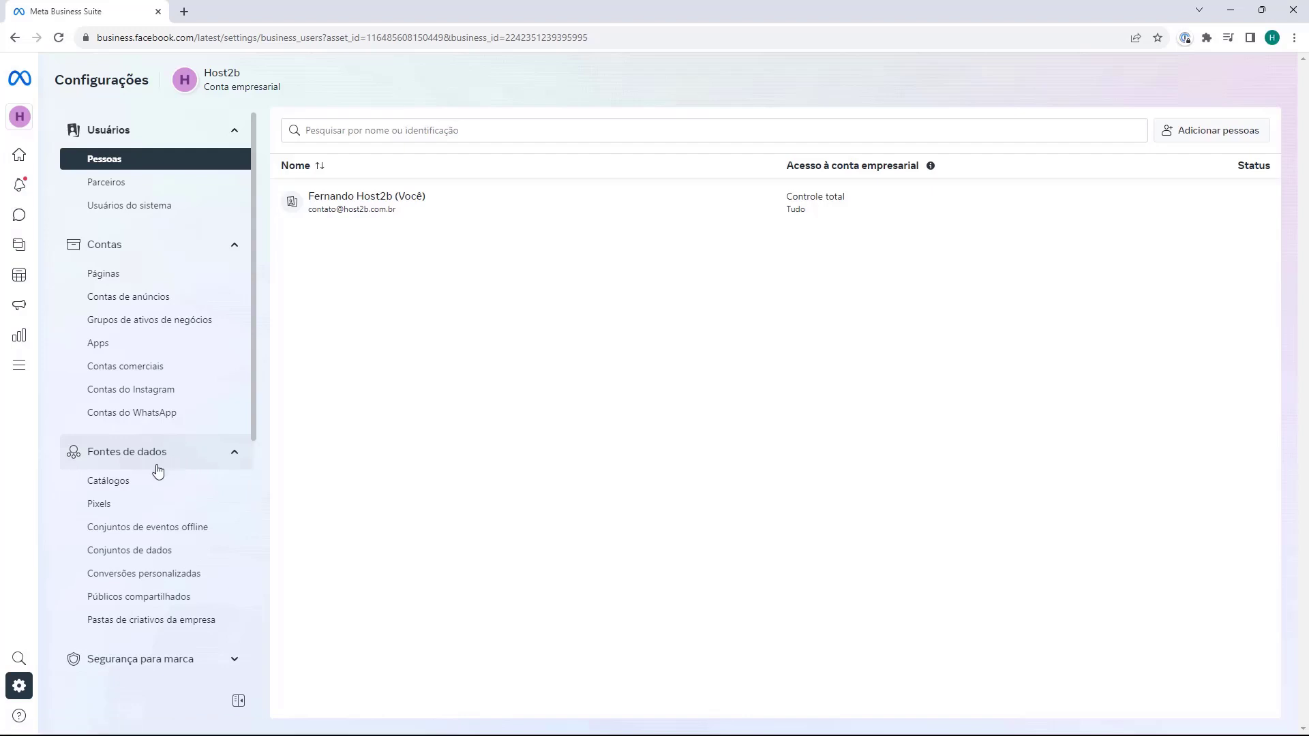
{"action": "left_click", "coordinate": [141, 558]}
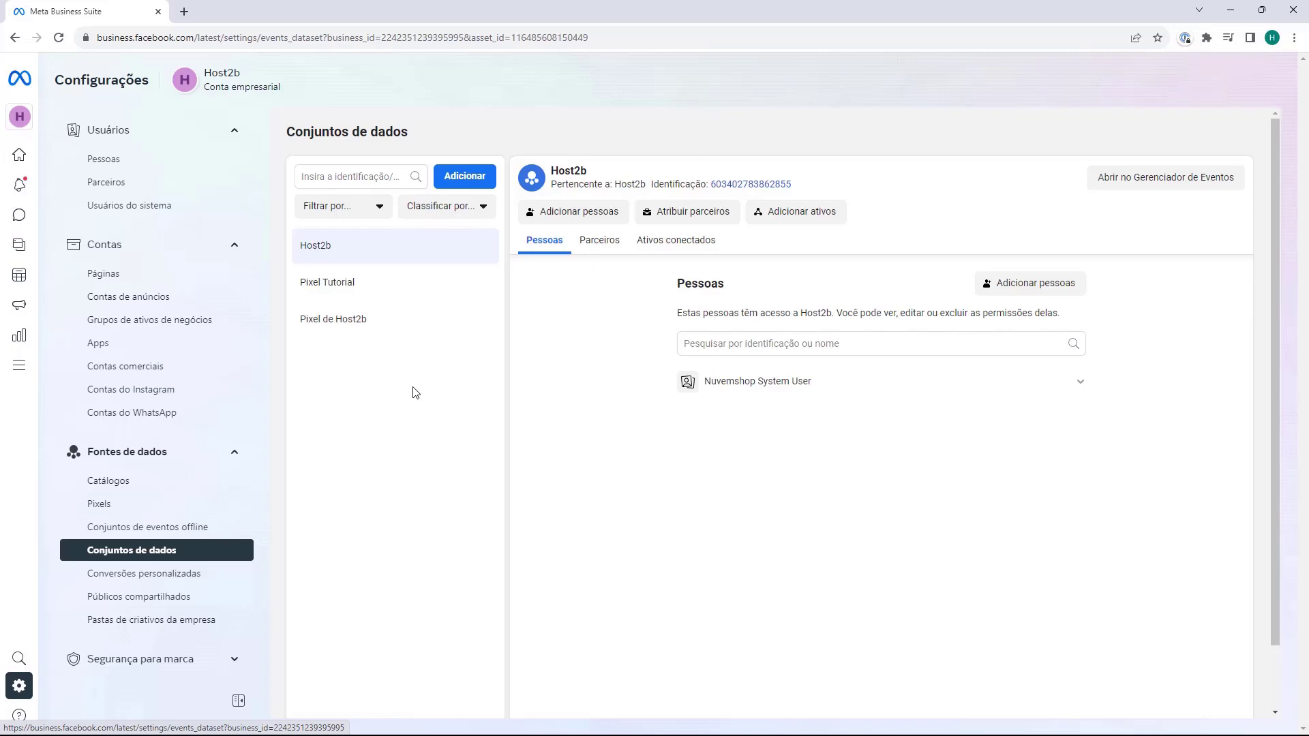
{"action": "left_click", "coordinate": [463, 177]}
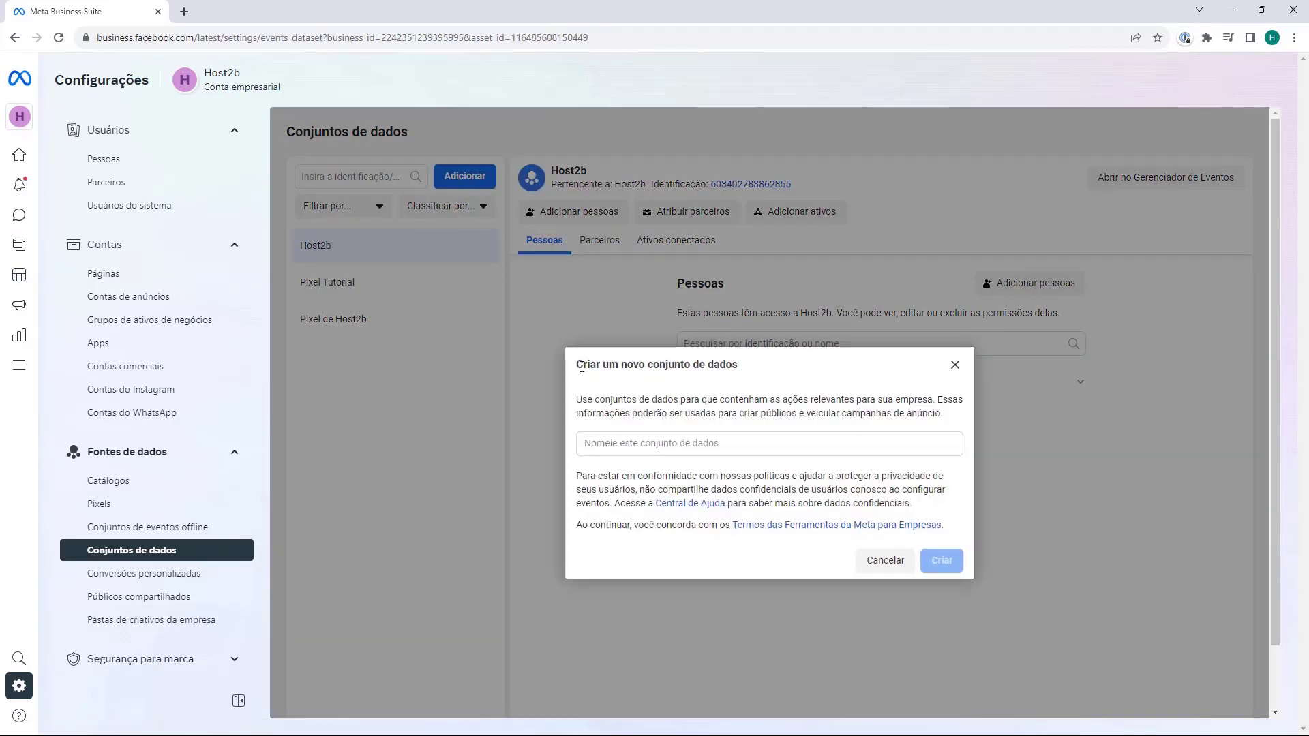
{"action": "left_click", "coordinate": [659, 444]}
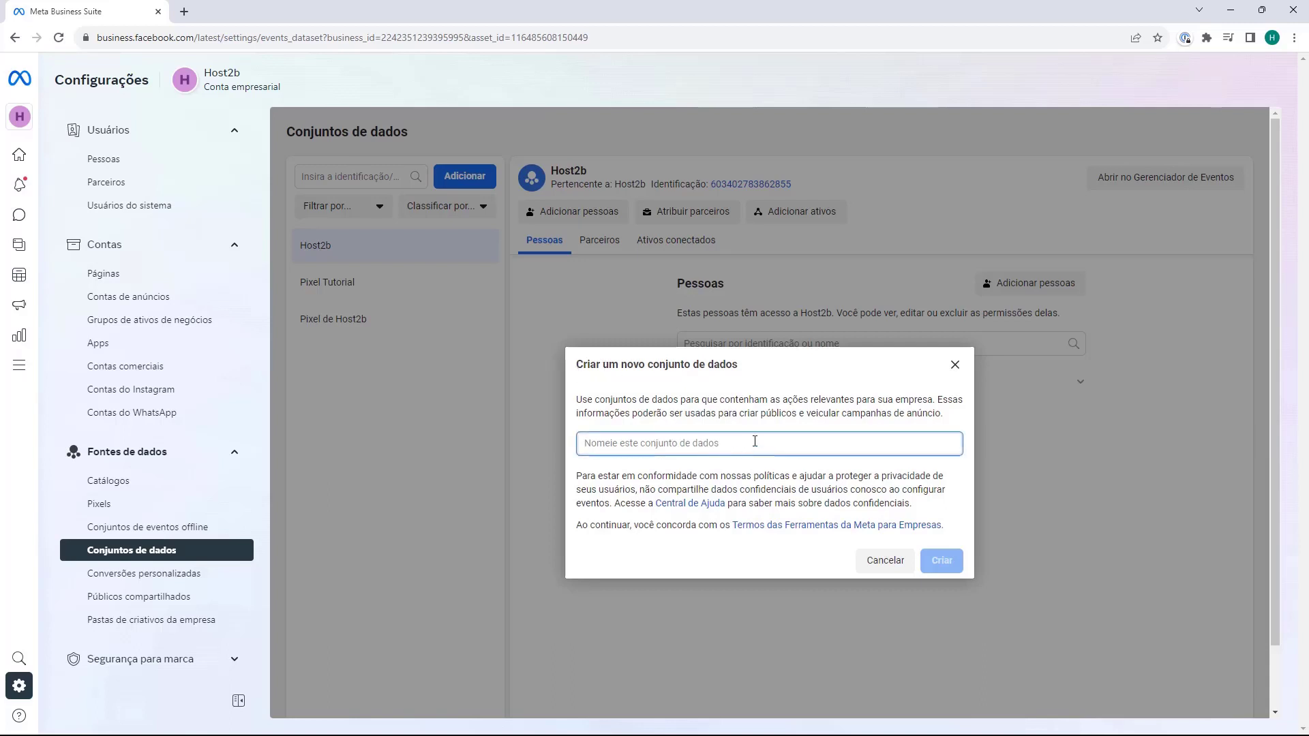
{"action": "type", "text": "Pixel Lojatutorial"}
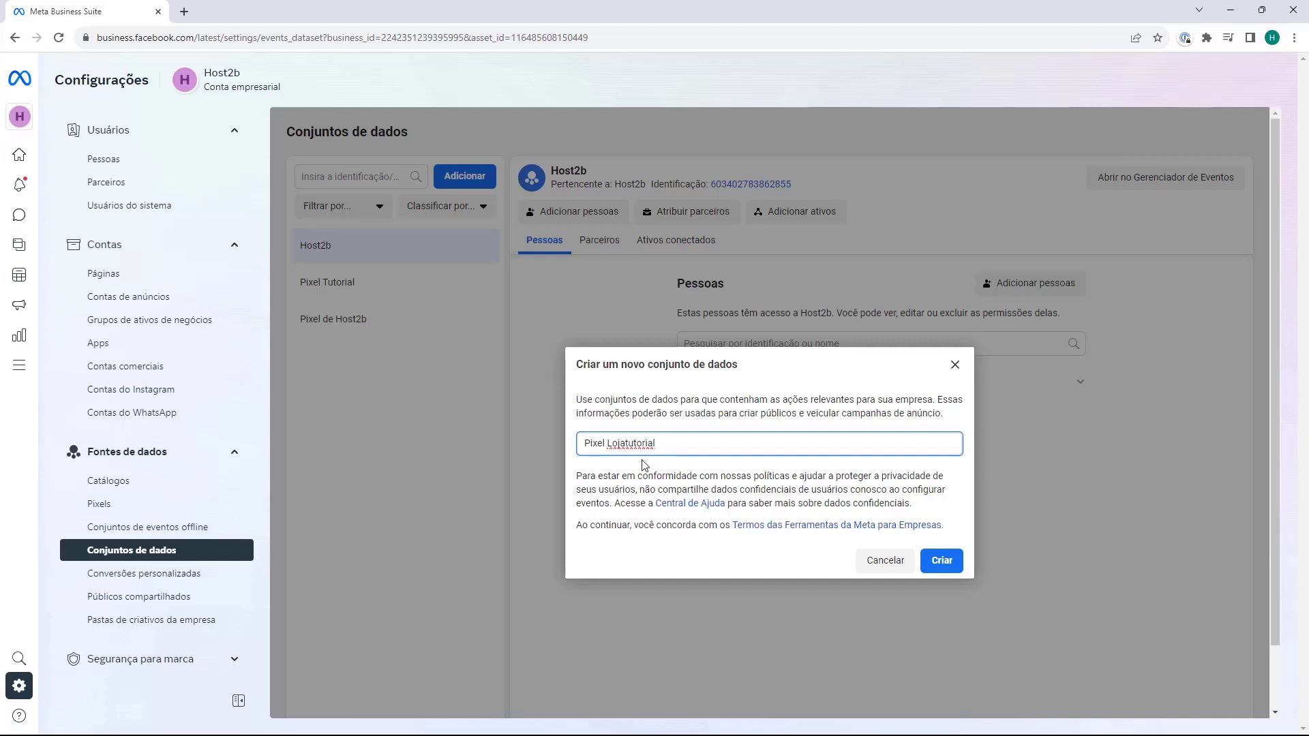
{"action": "left_click", "coordinate": [943, 562]}
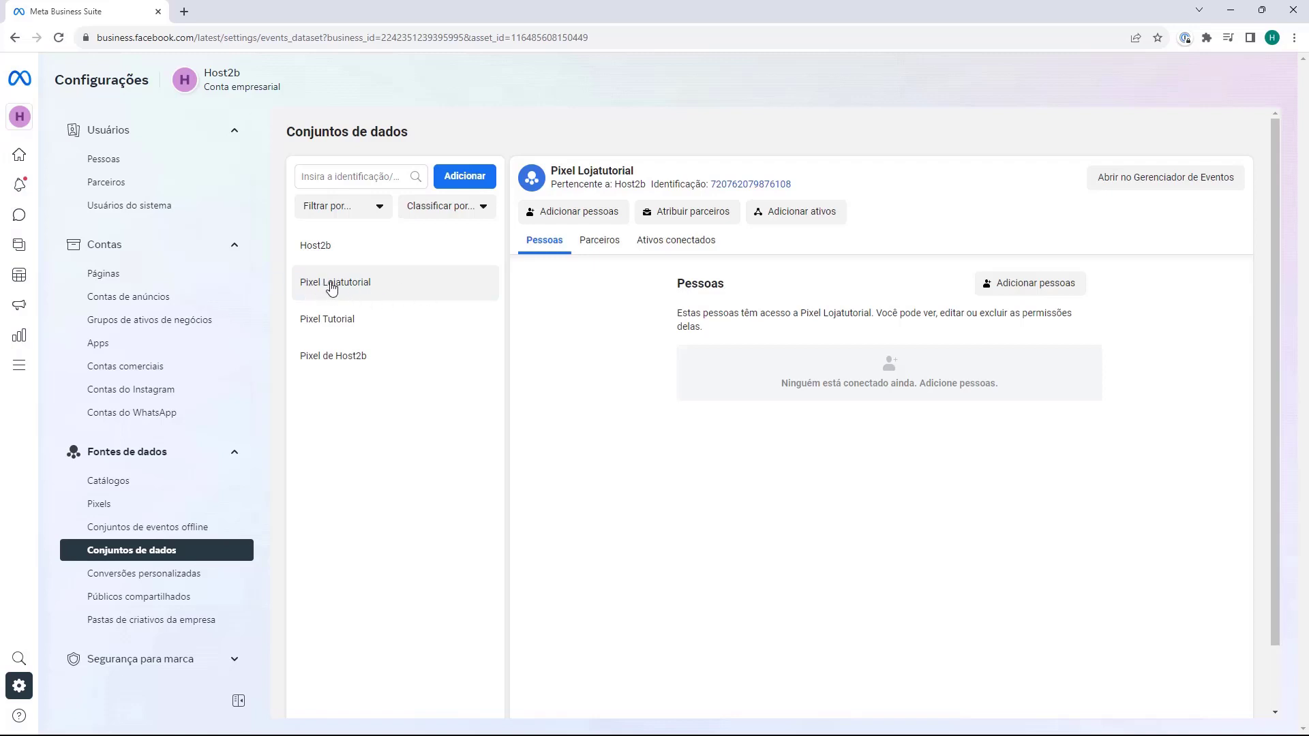
Open the Pixel Lojatutorial dataset in Events Manager (Gerenciador de Eventos) and show its settings (Configurações).
{"action": "left_click", "coordinate": [1163, 184]}
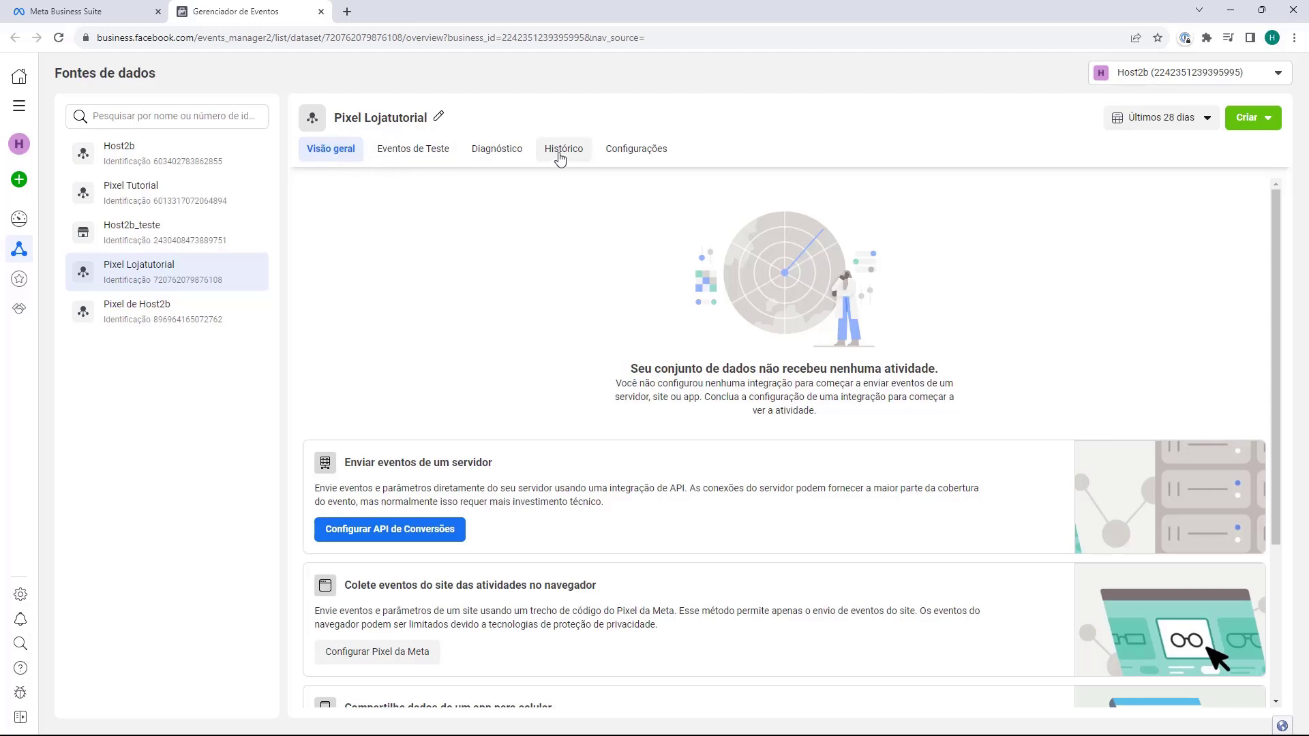
{"action": "left_click", "coordinate": [632, 163]}
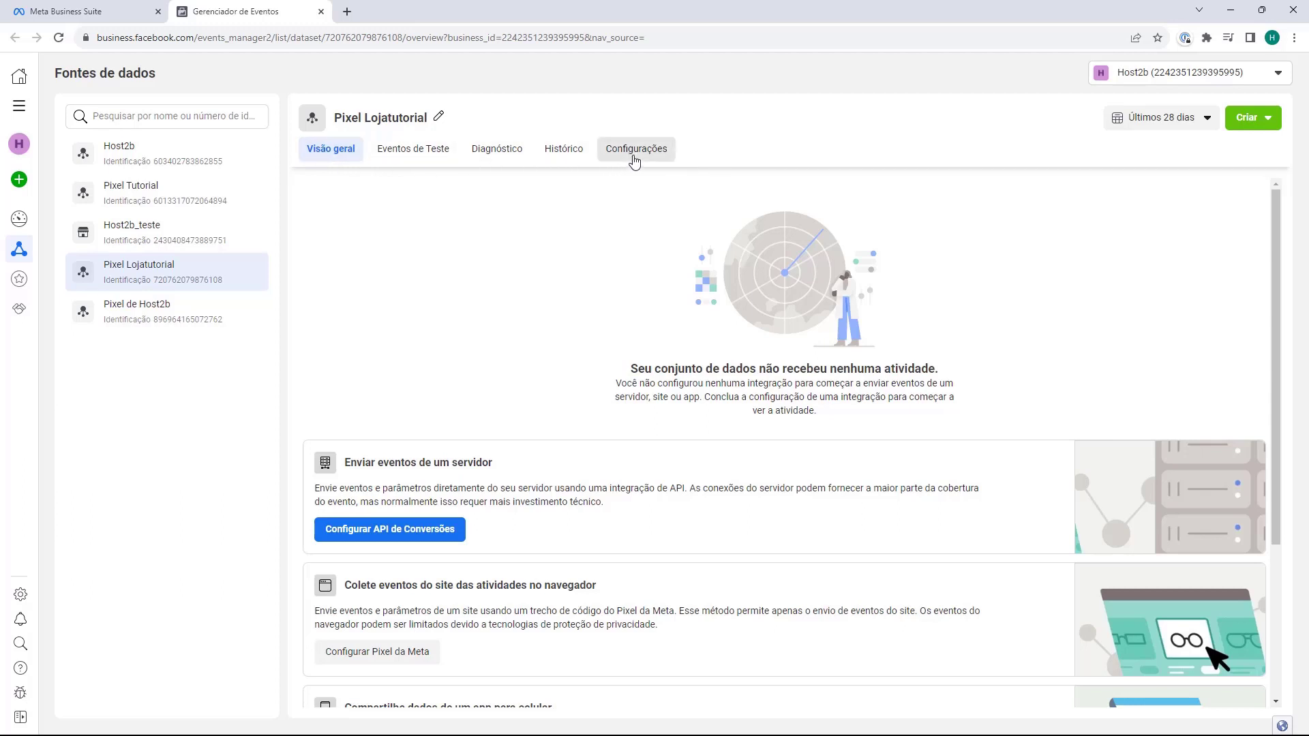
{"action": "left_click", "coordinate": [538, 328]}
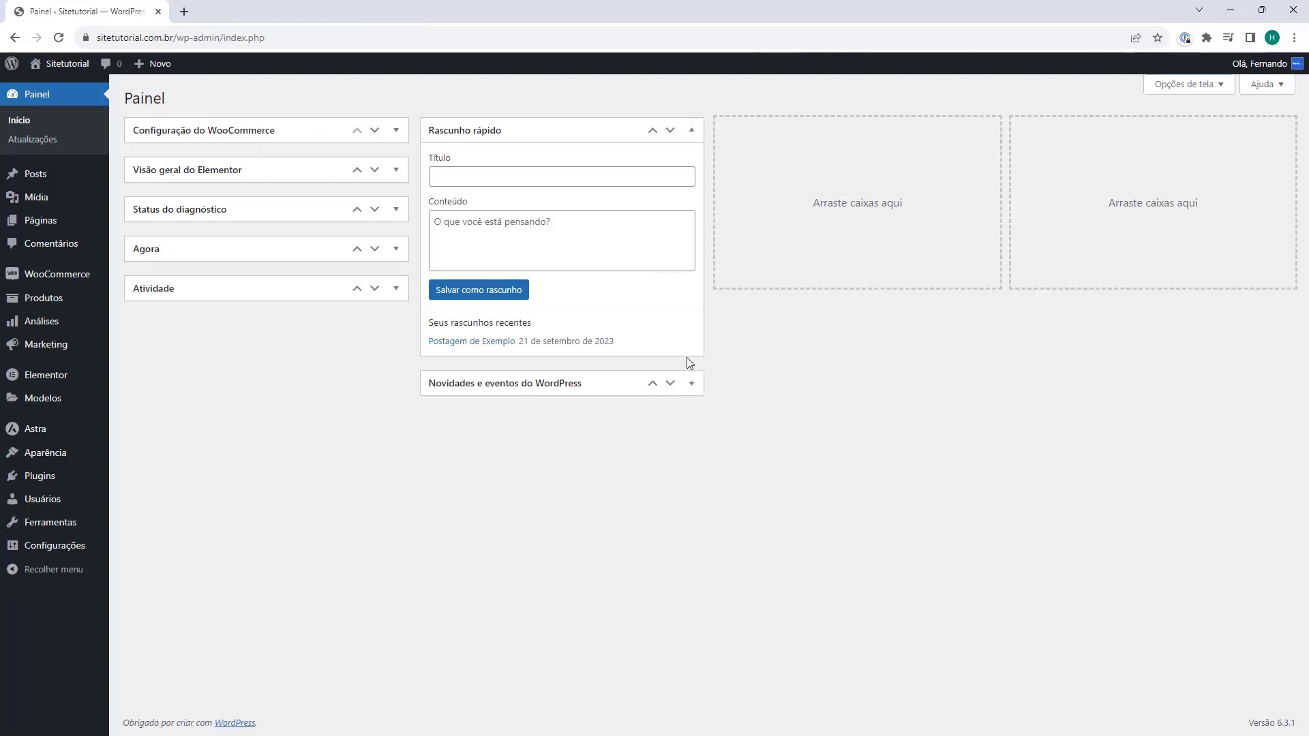
In the site's WordPress admin, search for new plugins with "pixel", and install and activate PixelYourSite – Your smart PIXEL (TAG) Manager.
{"action": "left_click", "coordinate": [38, 482]}
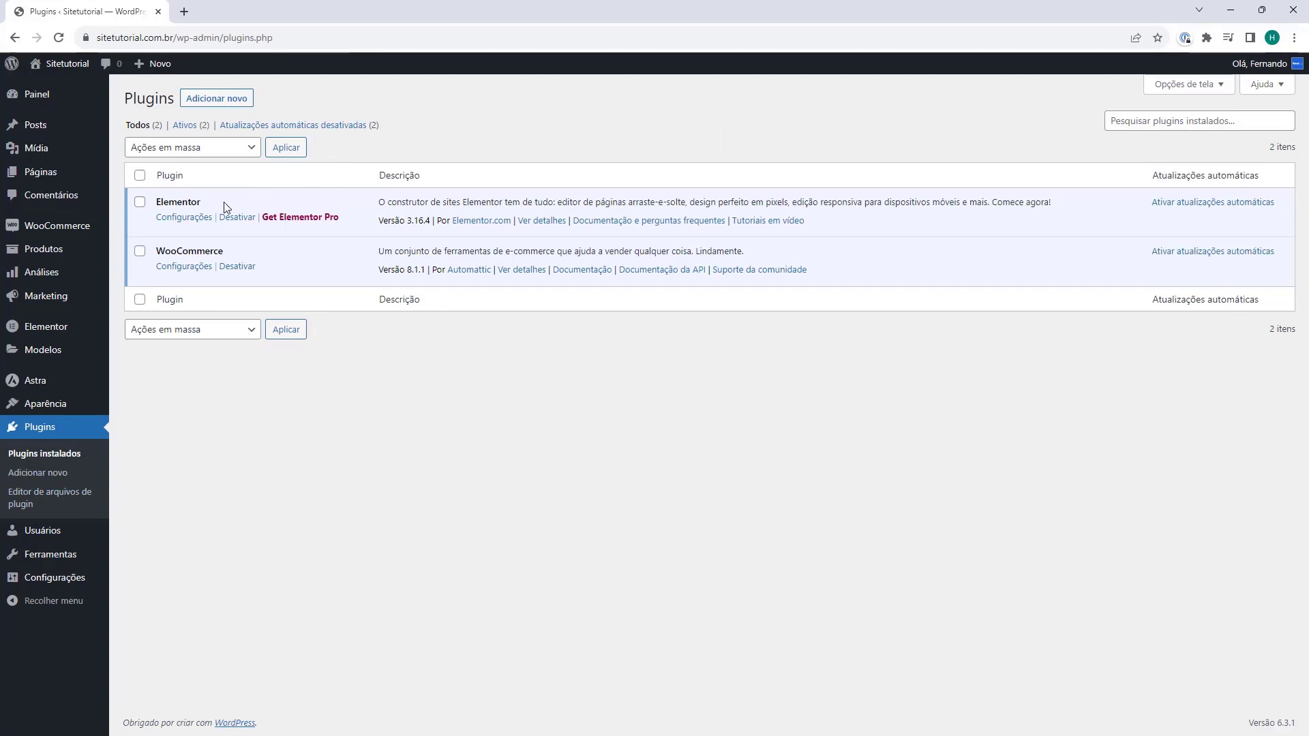
{"action": "left_click", "coordinate": [216, 100]}
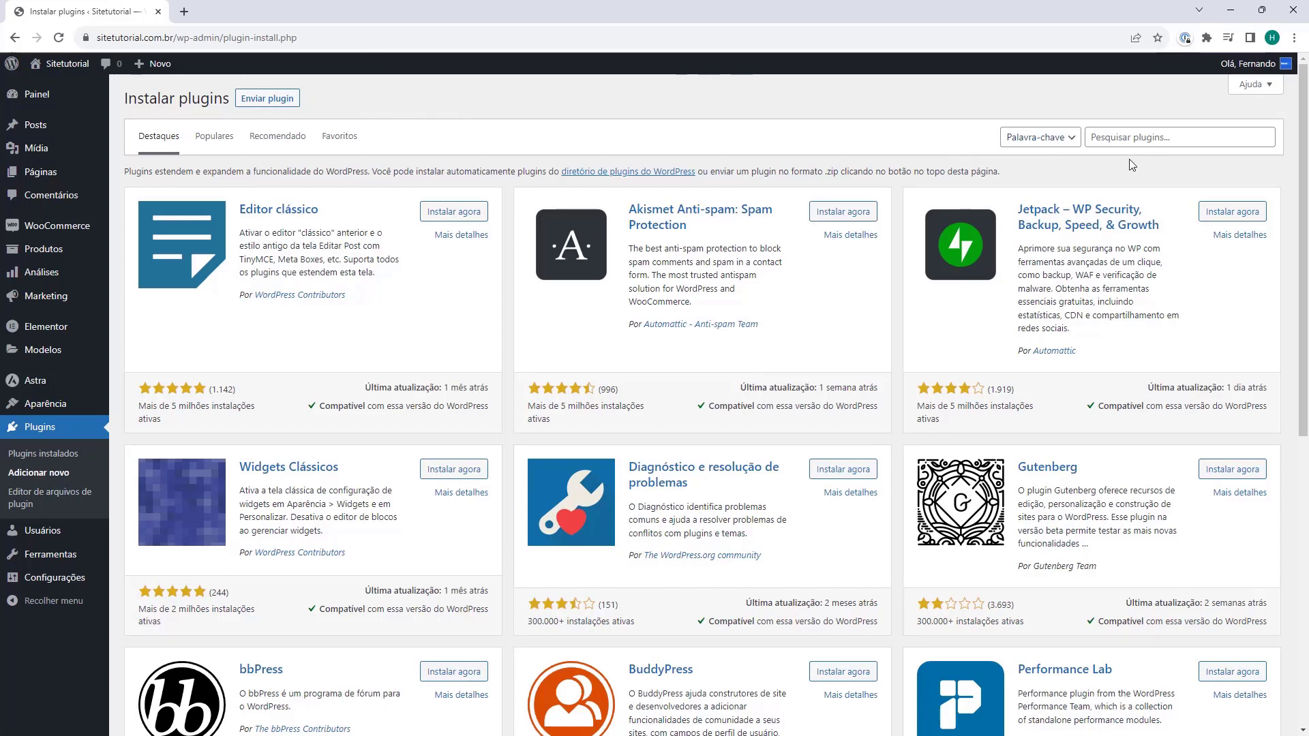
{"action": "left_click", "coordinate": [1134, 141]}
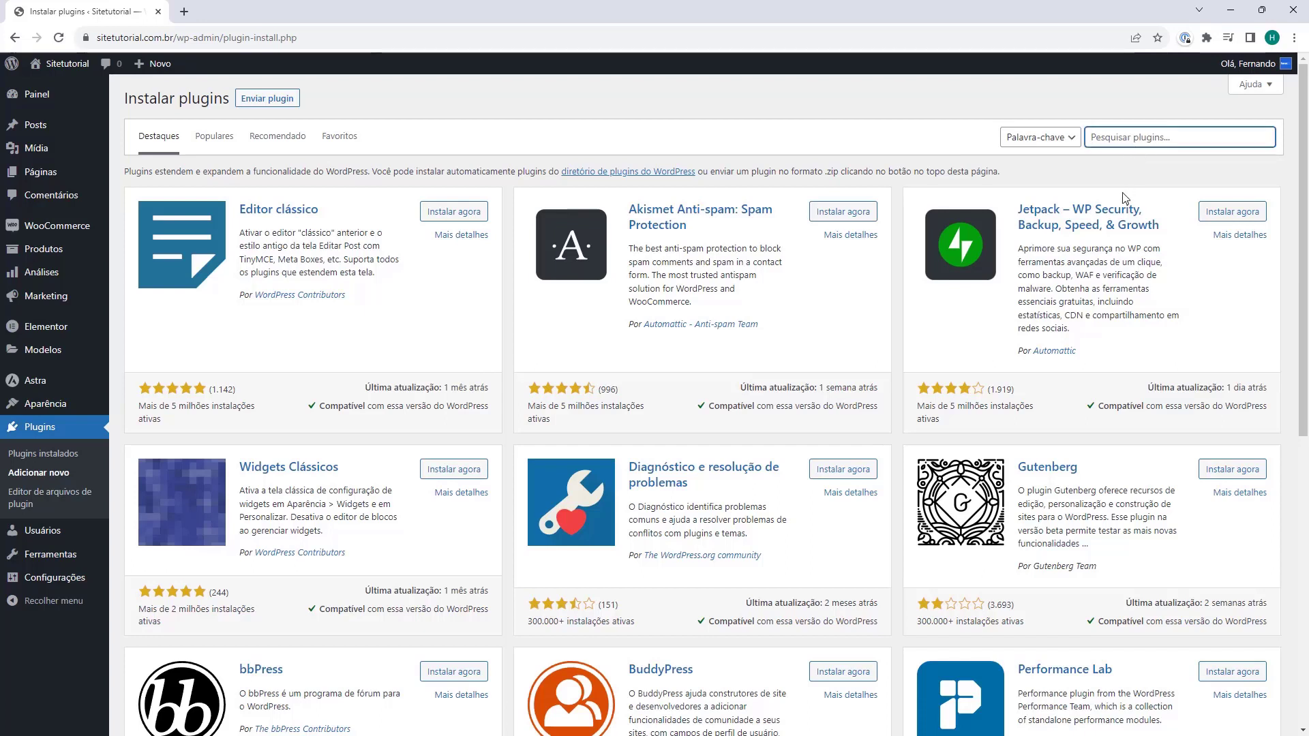
{"action": "type", "text": "pl"}
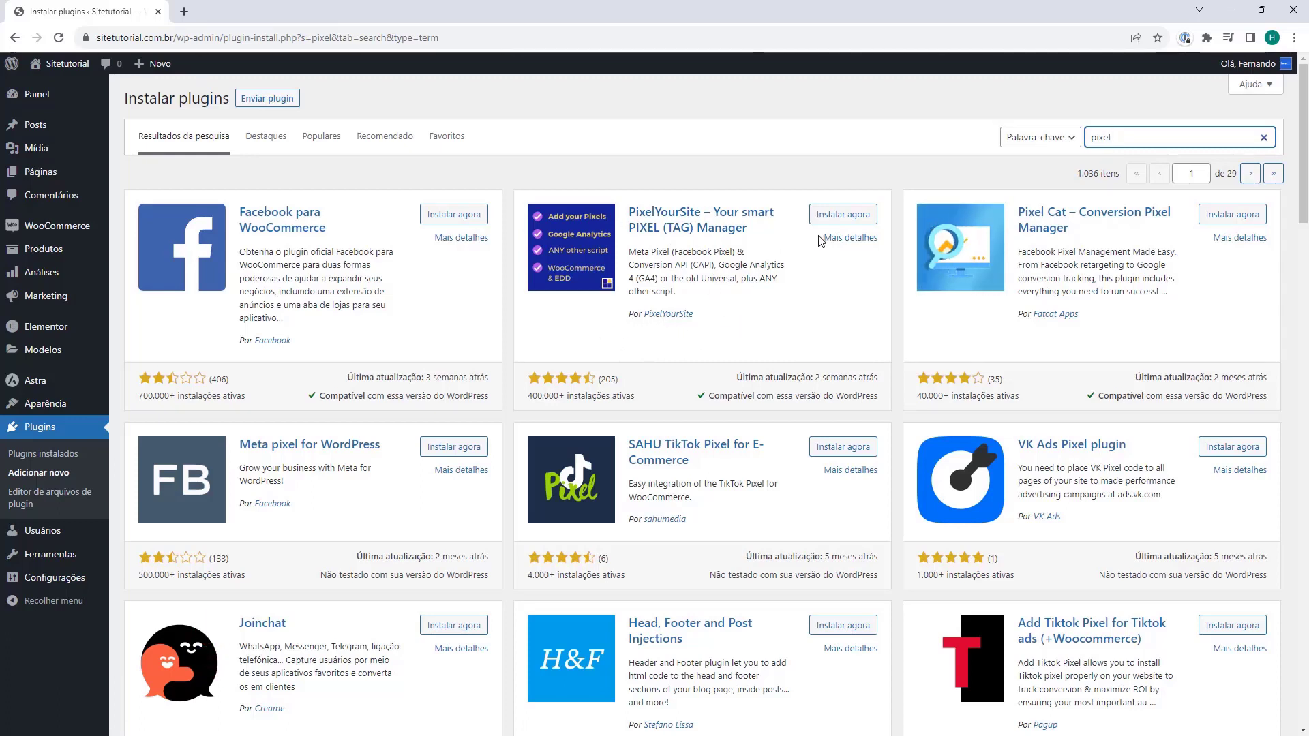
{"action": "left_click", "coordinate": [835, 216]}
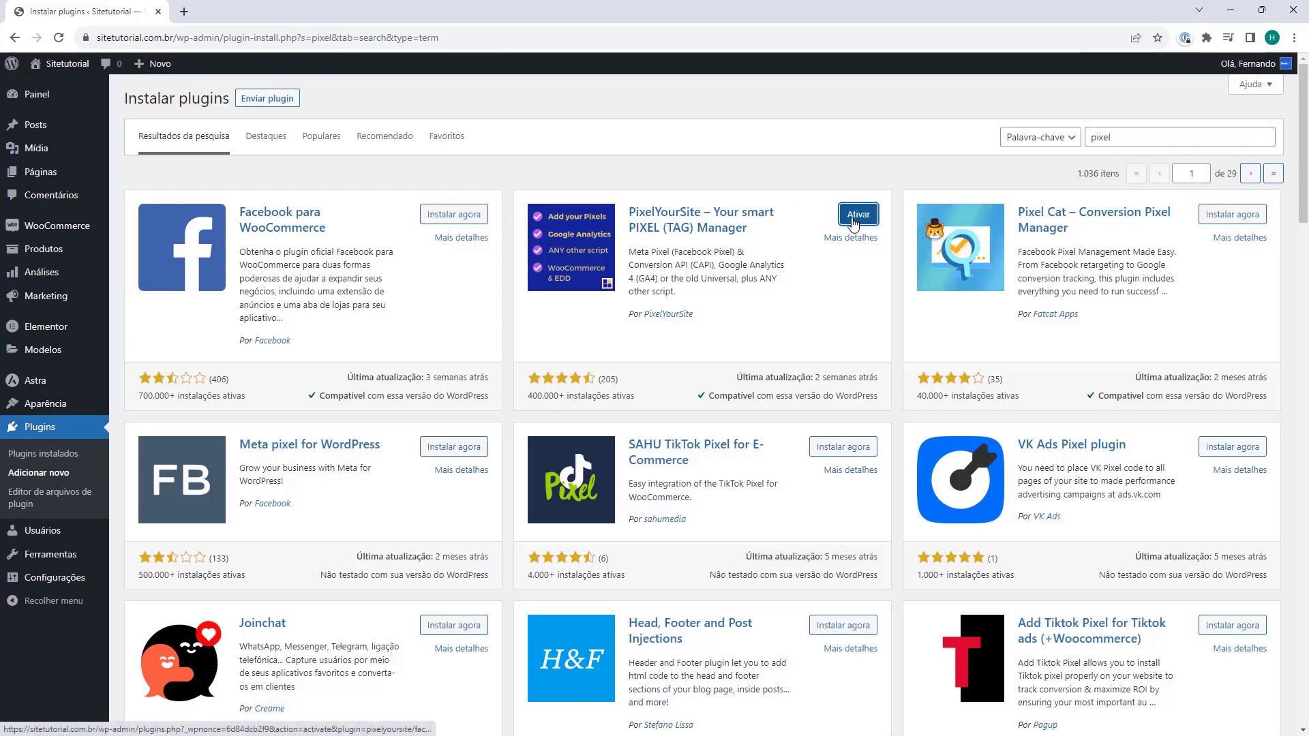
{"action": "left_click", "coordinate": [856, 217]}
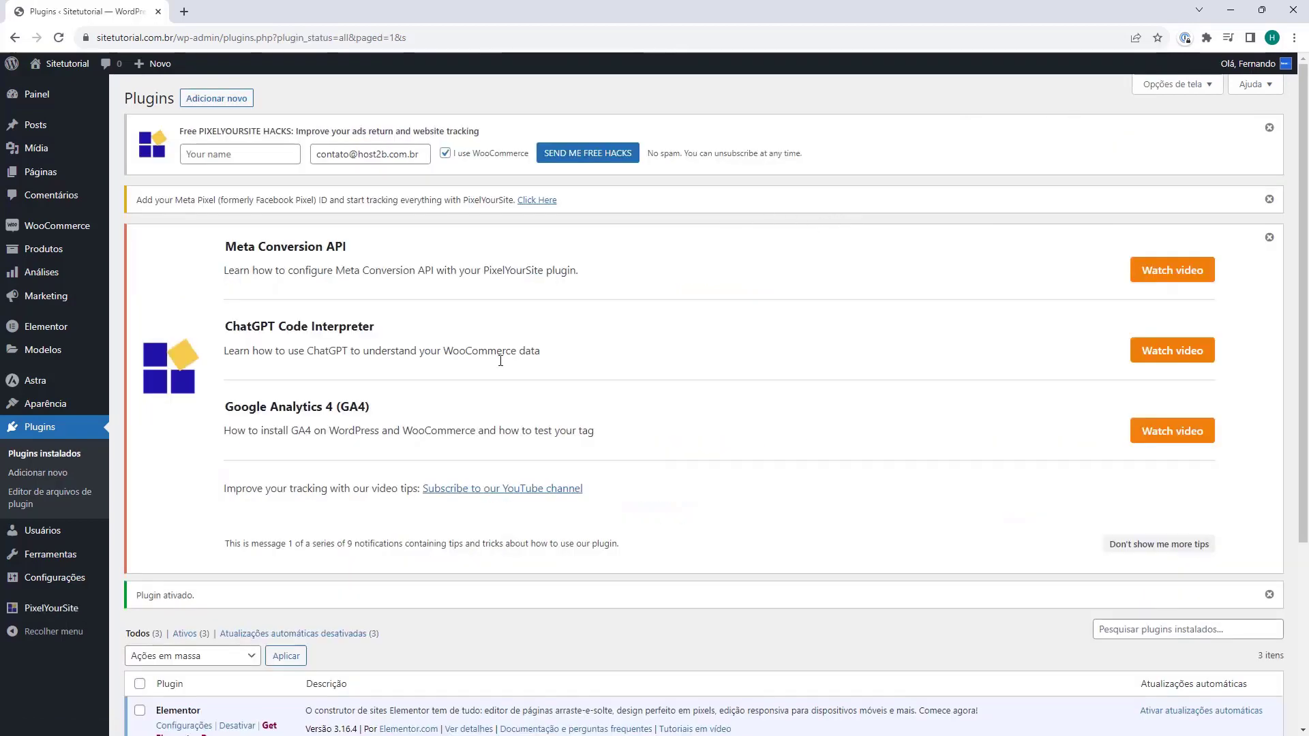
Dismiss the PixelYourSite promotional and setup notices above the installed plugins list.
{"action": "scroll", "coordinate": [286, 383], "scroll_direction": "down", "scroll_amount": 5}
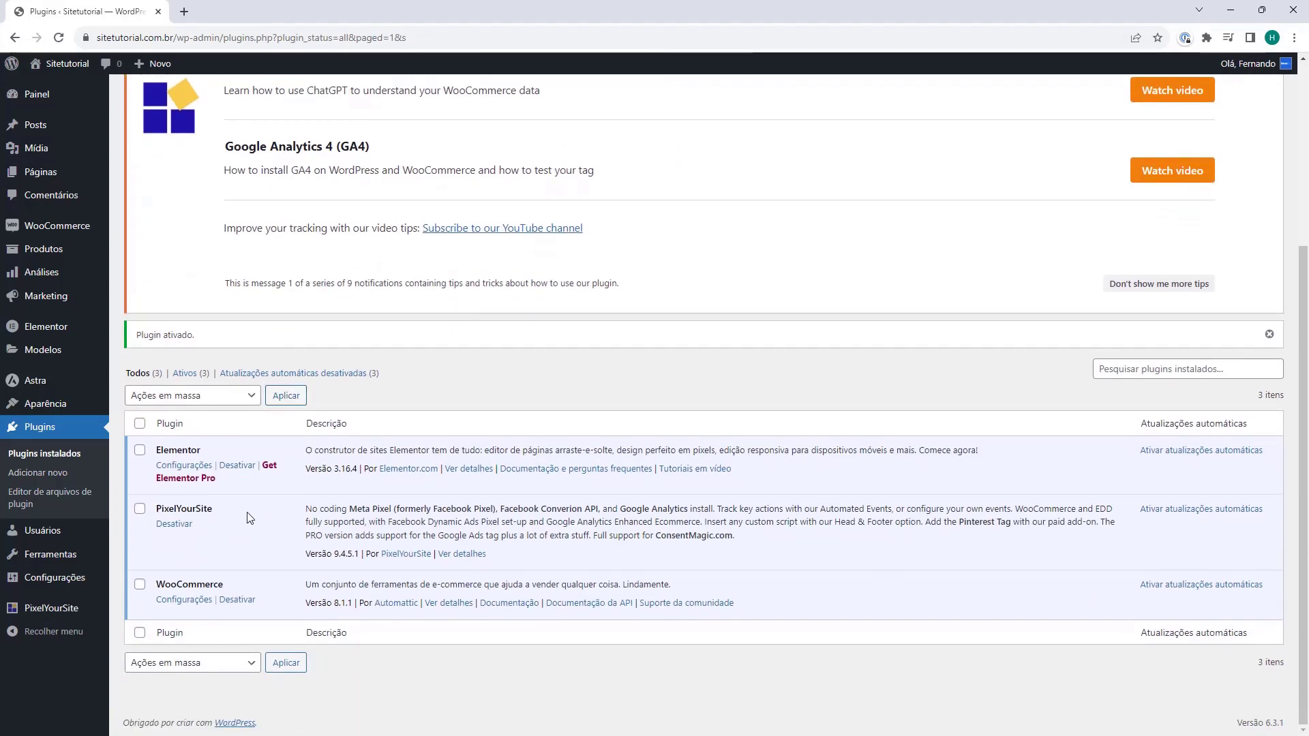
{"action": "scroll", "coordinate": [423, 173], "scroll_direction": "up", "scroll_amount": 5}
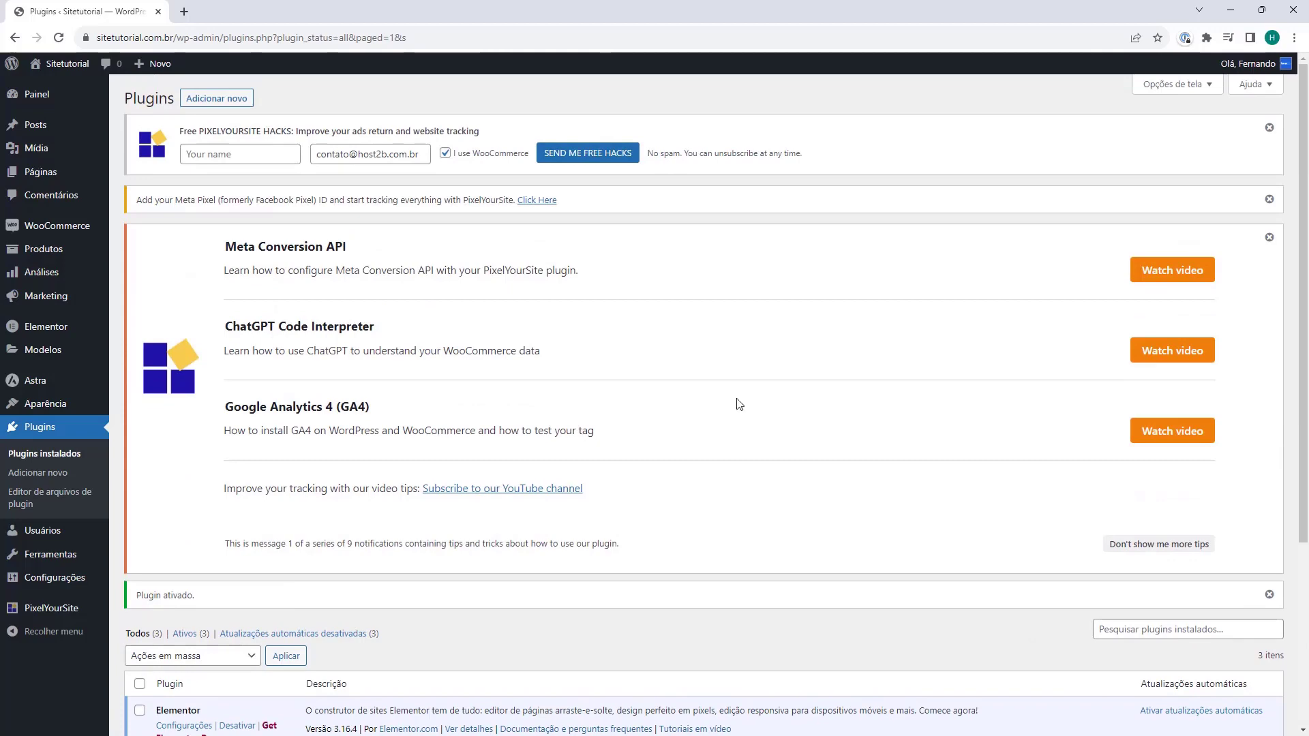
{"action": "left_click", "coordinate": [1269, 237]}
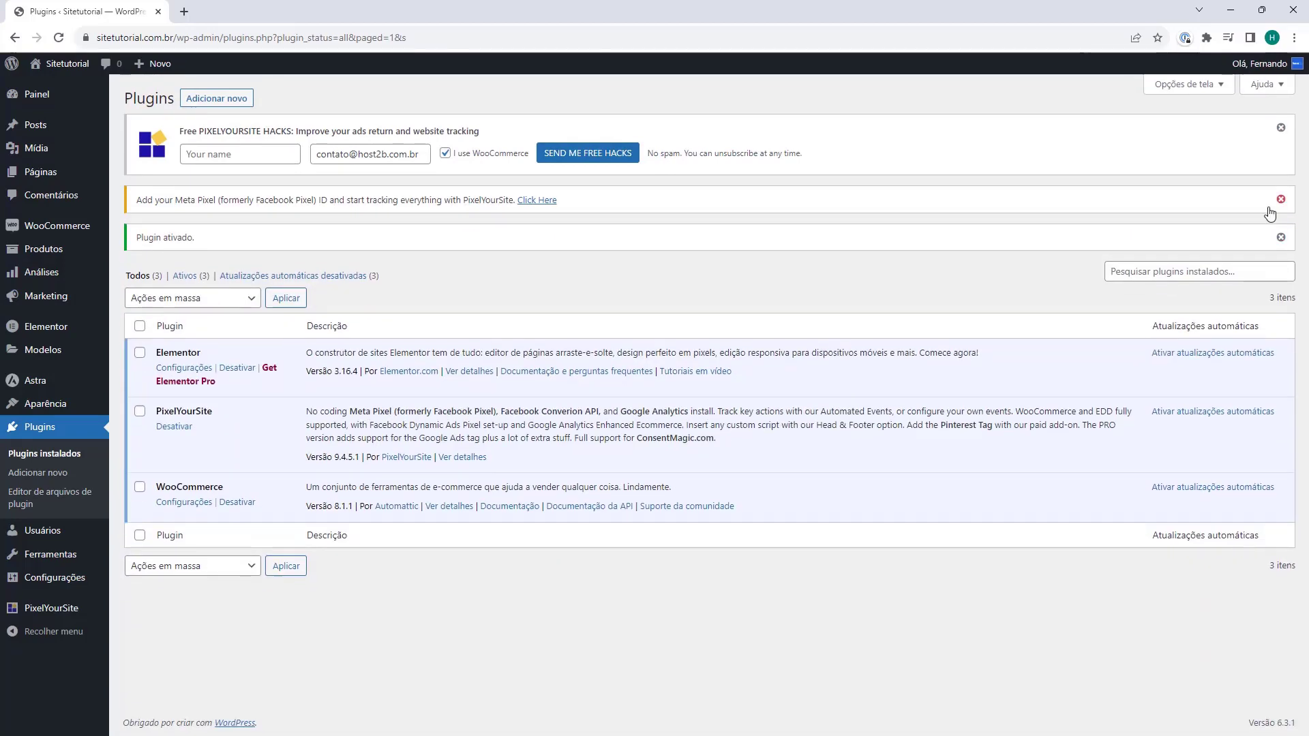
{"action": "left_click", "coordinate": [1280, 199]}
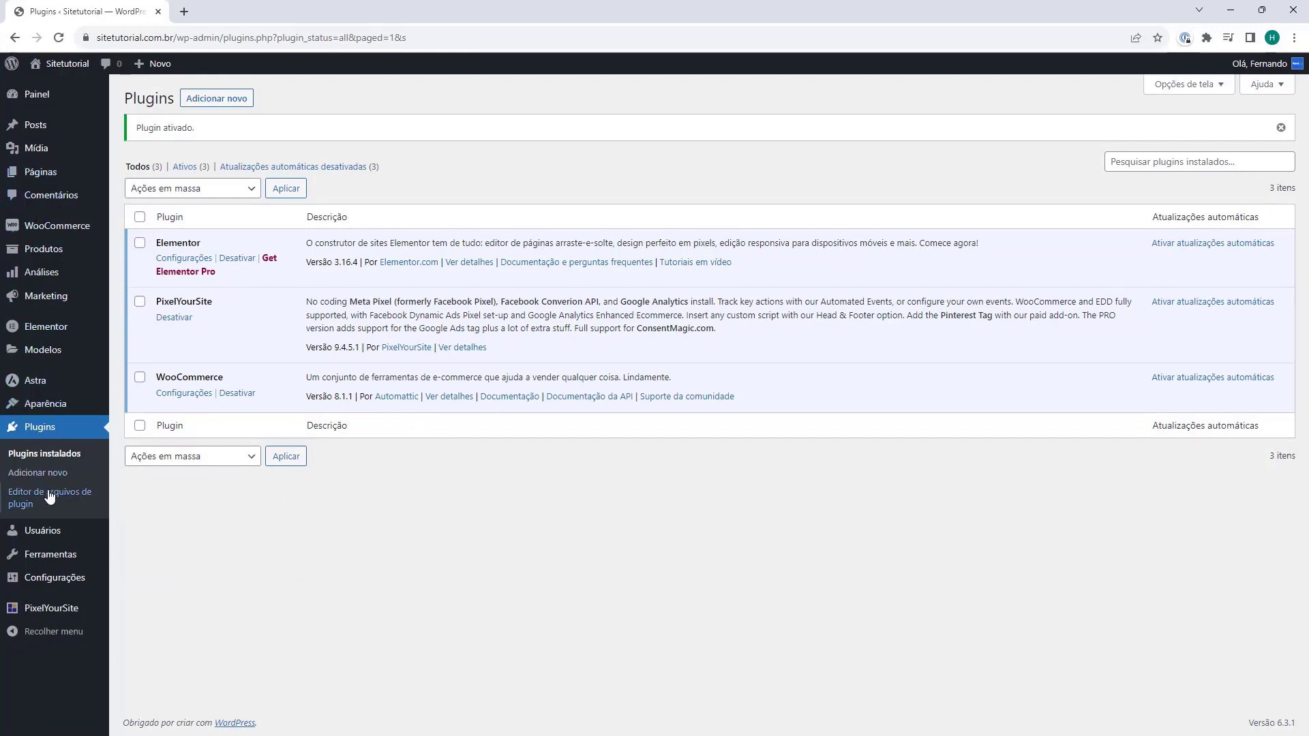
Open the Meta Pixel settings of the PixelYourSite plugin and enable Conversion API.
{"action": "mouse_move", "coordinate": [28, 620]}
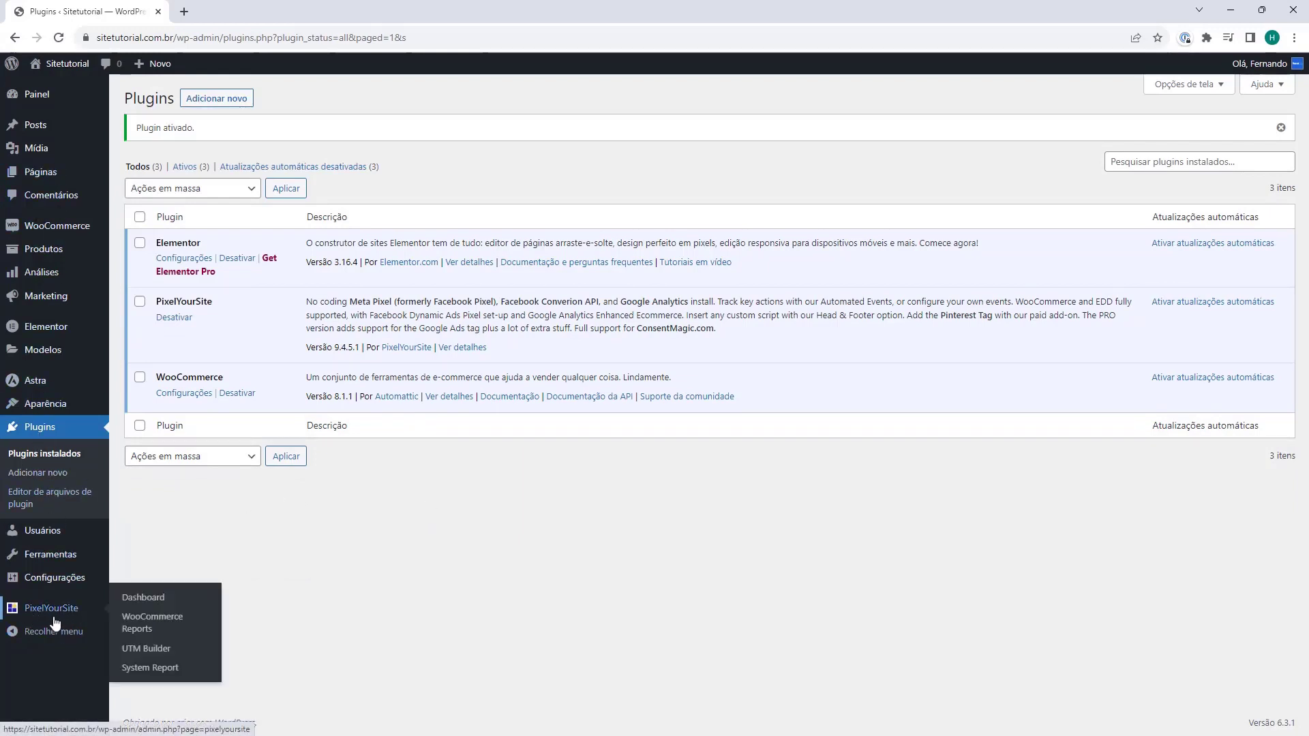
{"action": "left_click", "coordinate": [51, 608]}
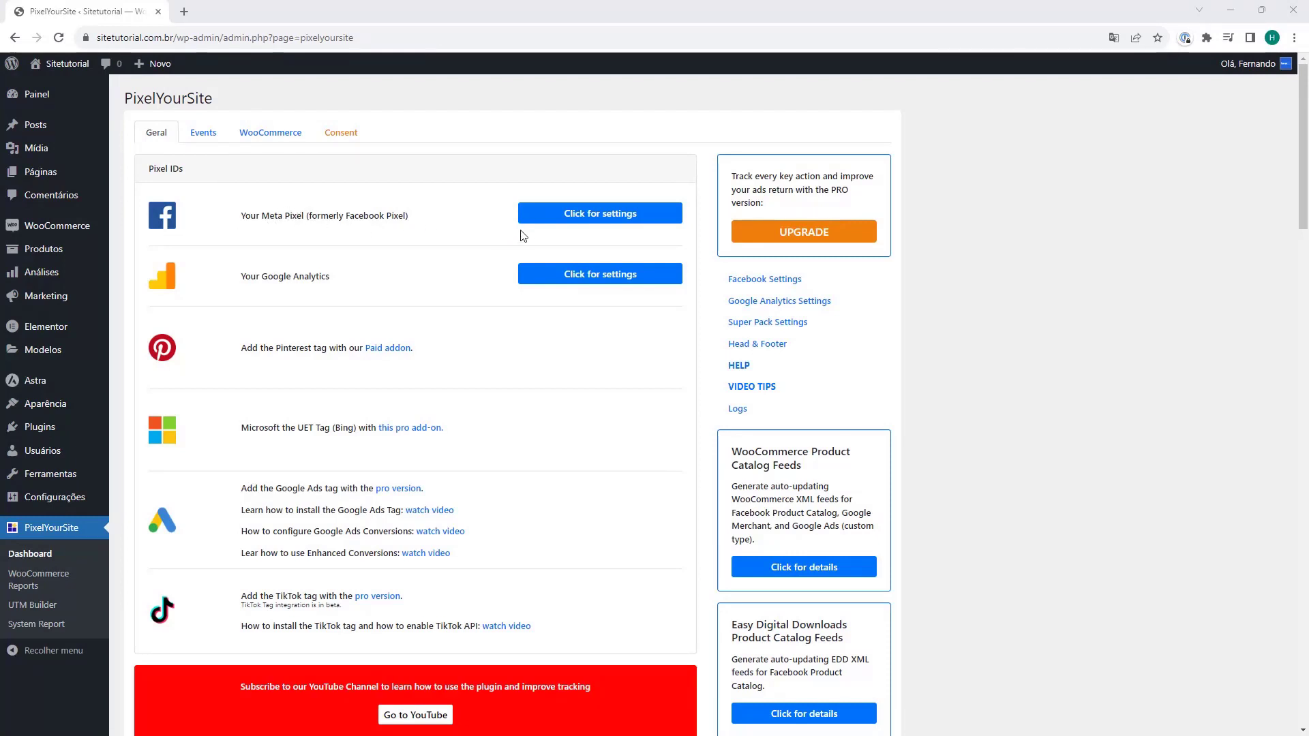
{"action": "left_click", "coordinate": [599, 227]}
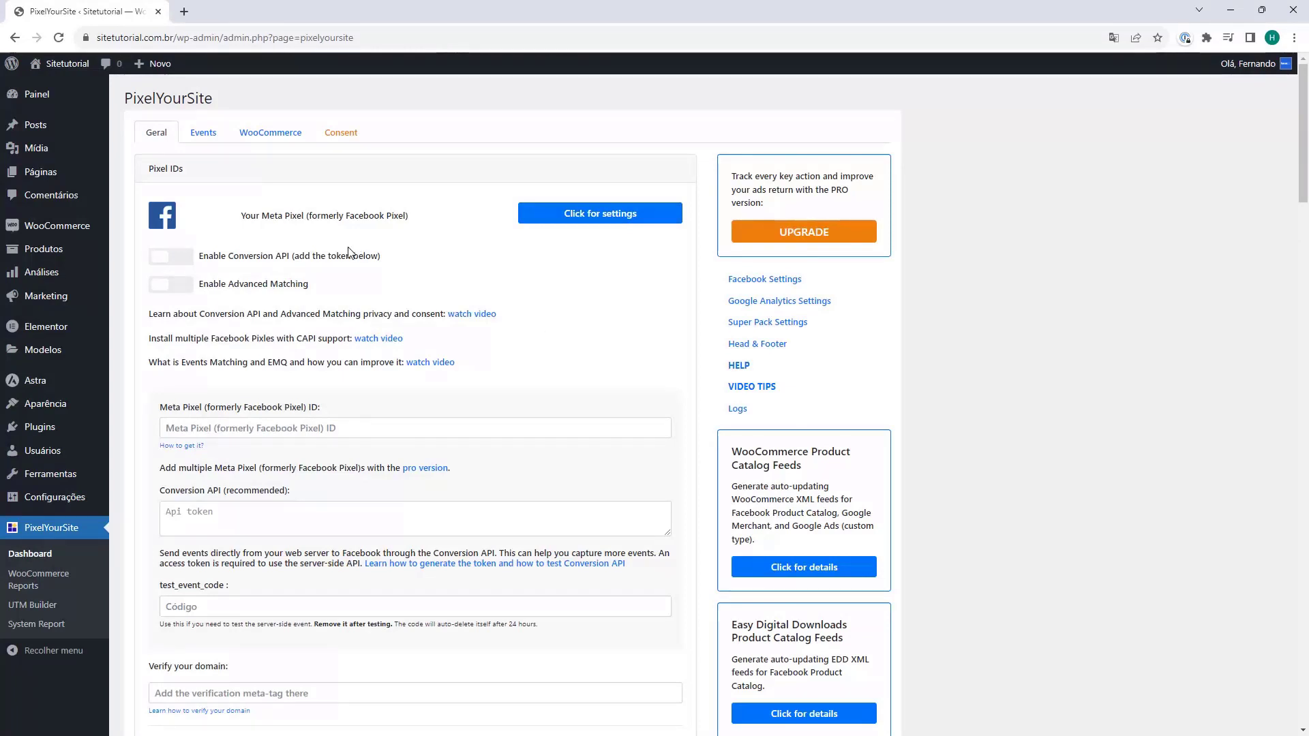
{"action": "left_click", "coordinate": [179, 264]}
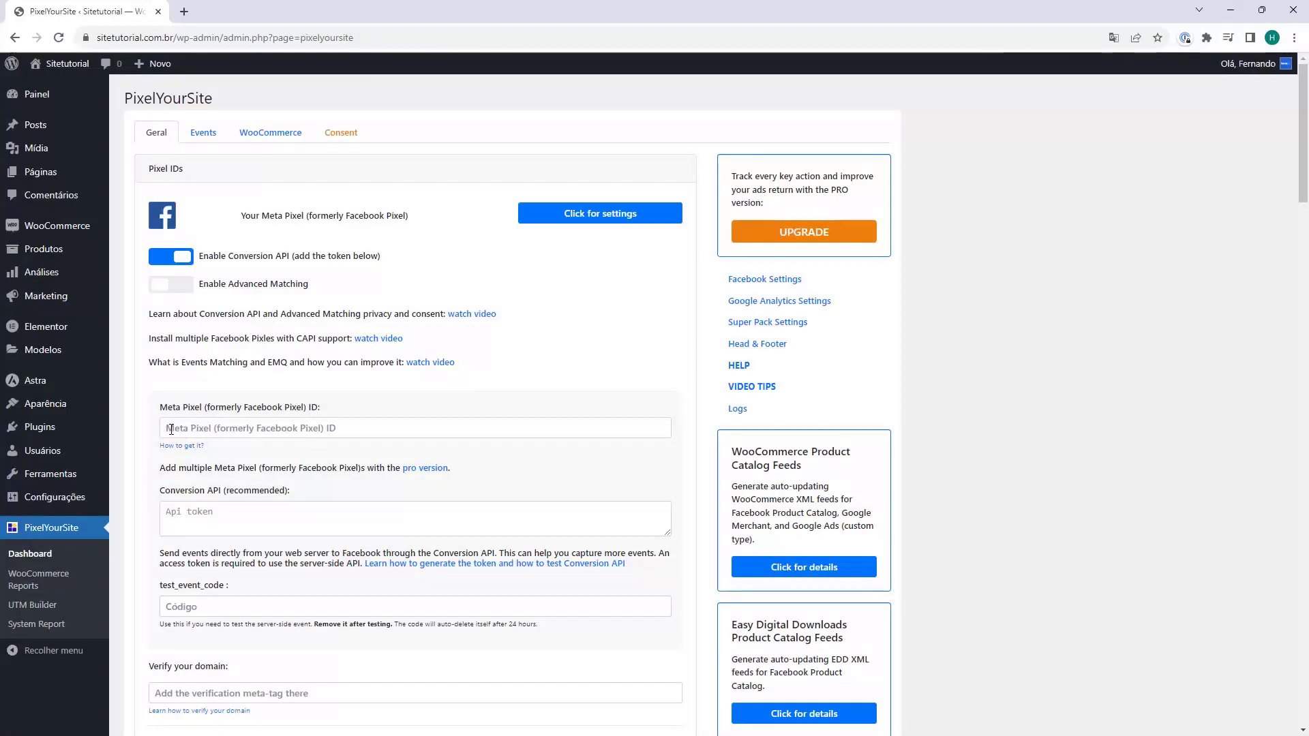
Copy the Pixel Lojatutorial dataset ID from Events Manager into the Meta Pixel ID field of PixelYourSite.
{"action": "left_click", "coordinate": [301, 432]}
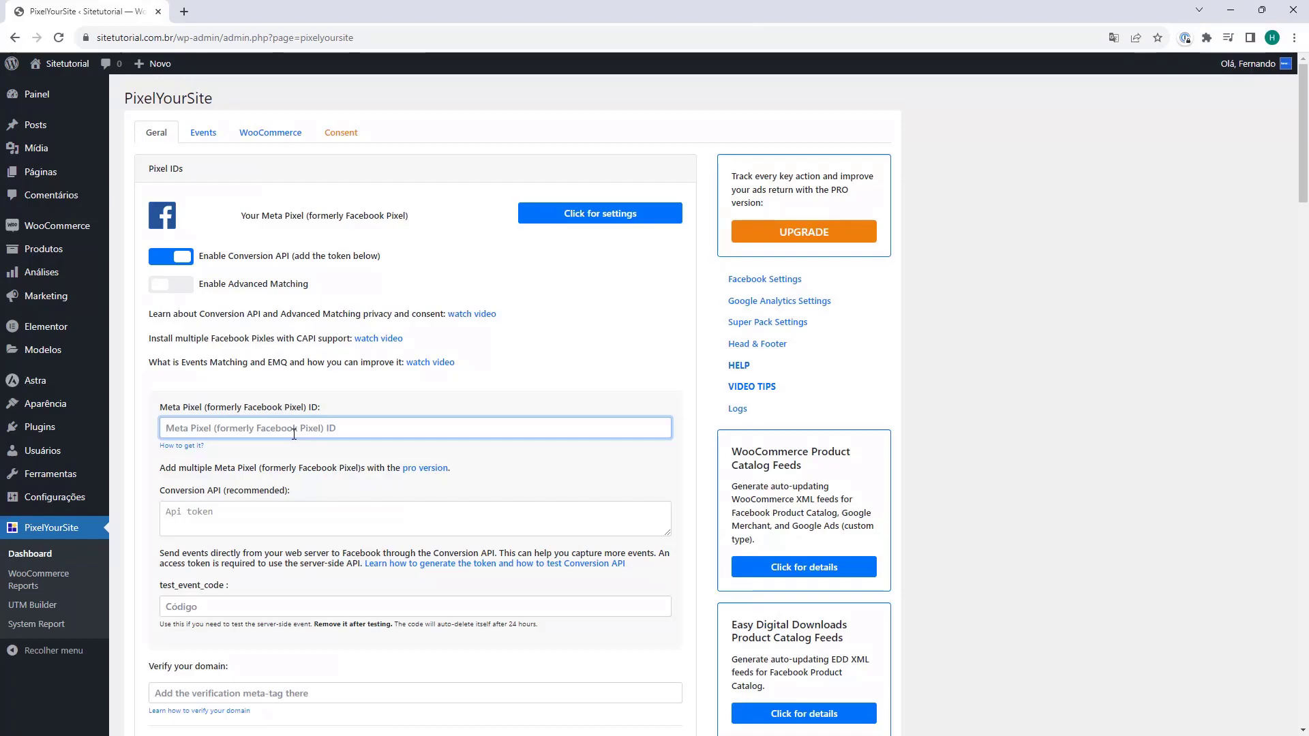
{"action": "key", "text": "alt+Tab"}
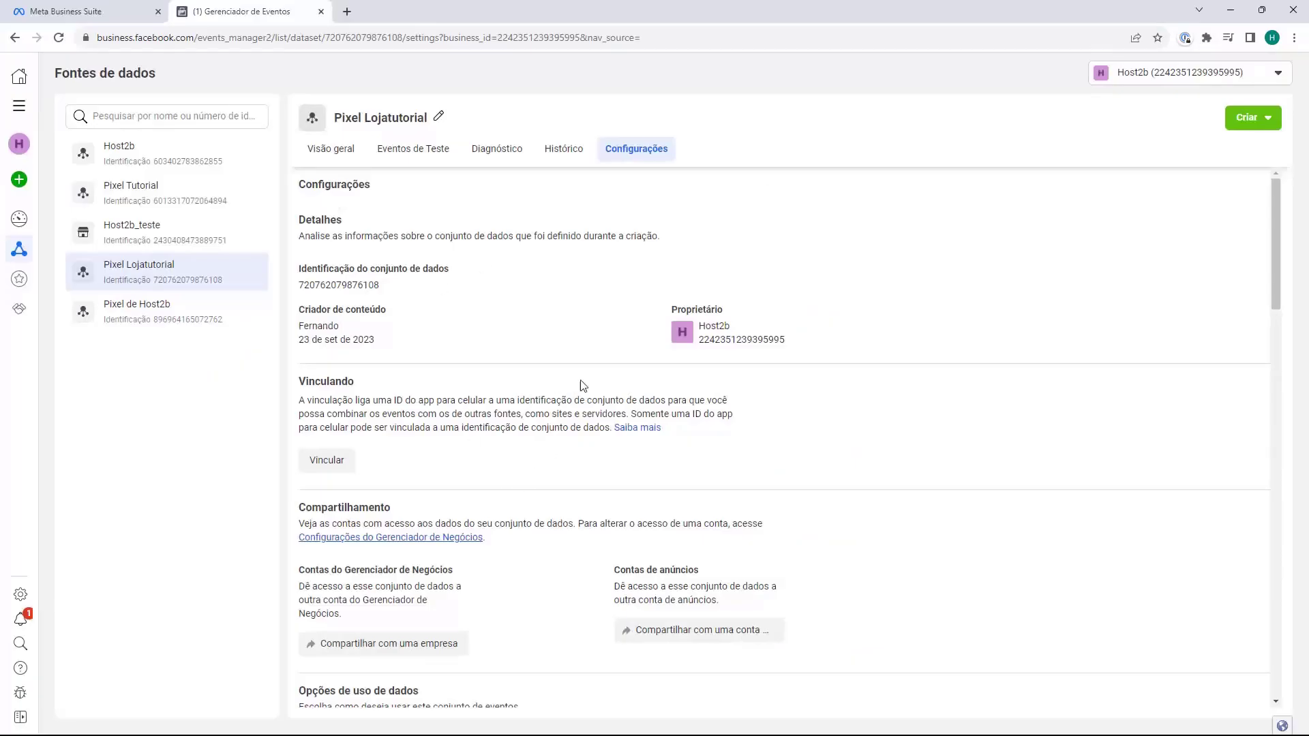
{"action": "left_click", "coordinate": [331, 292]}
{"action": "key", "text": "alt+Tab"}
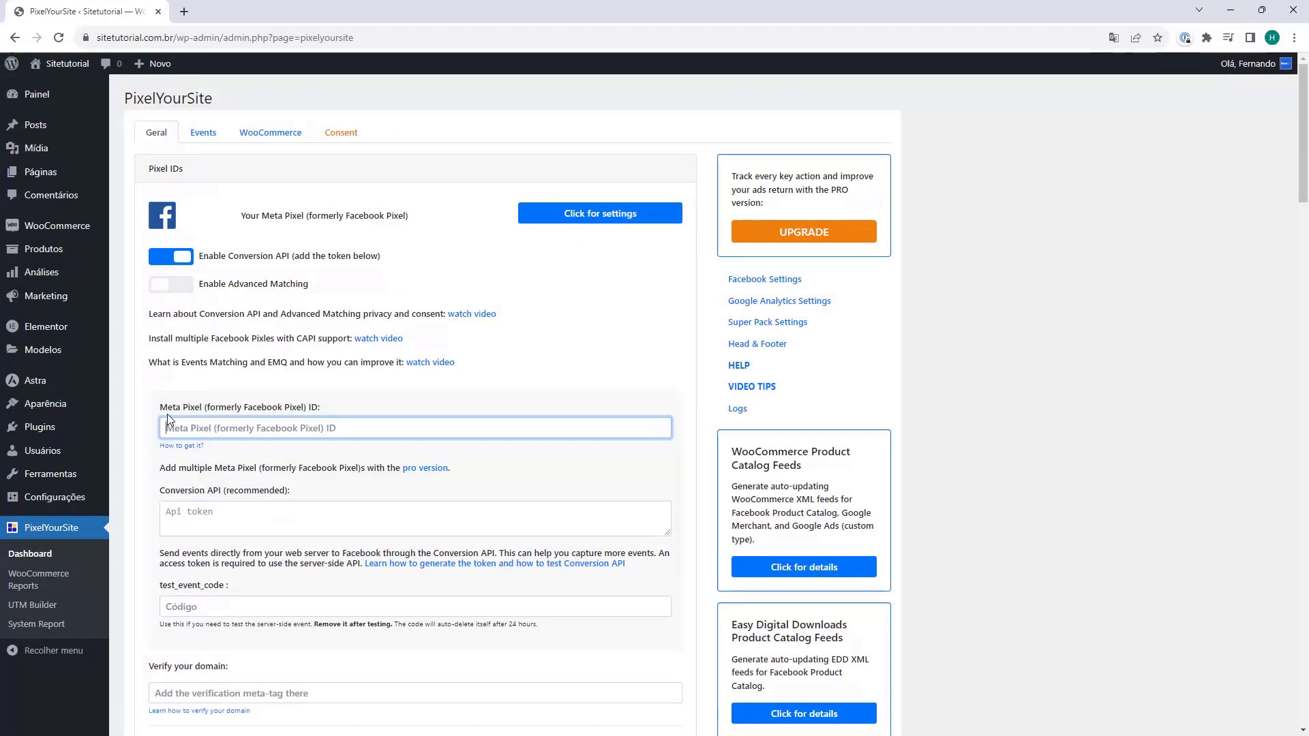
{"action": "key", "text": "ctrl+v"}
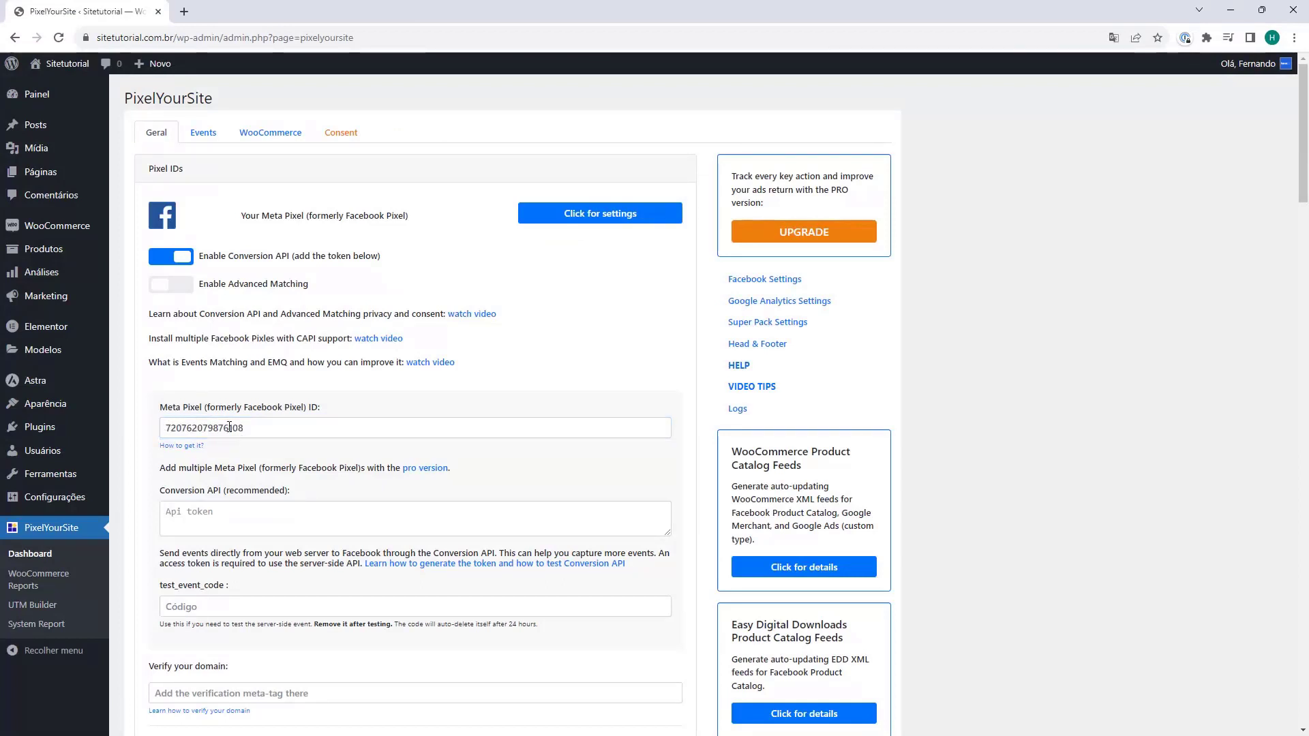
For the plugin's Conversion API token, generate an access token in the Pixel Lojatutorial dataset's direct integration settings in Events Manager and copy it.
{"action": "scroll", "coordinate": [231, 429], "scroll_direction": "down", "scroll_amount": 2}
{"action": "left_click", "coordinate": [181, 385]}
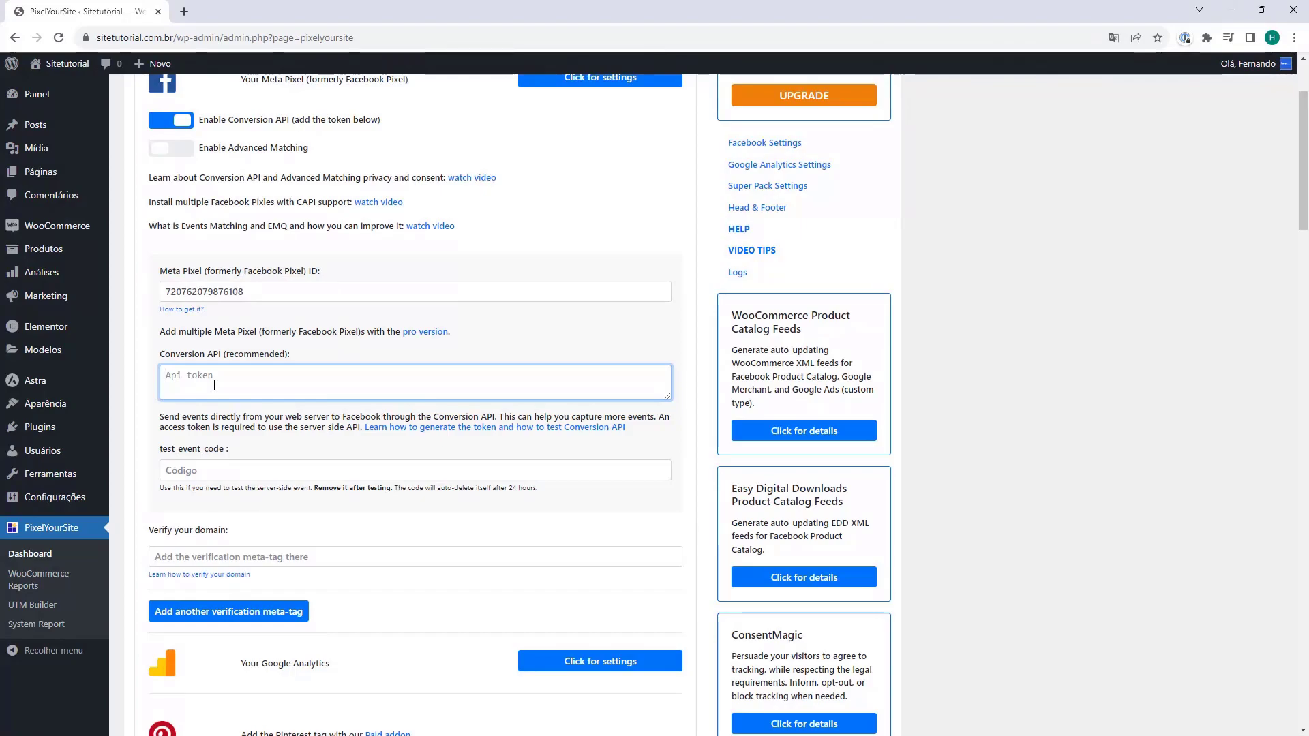
{"action": "key", "text": "alt+Tab"}
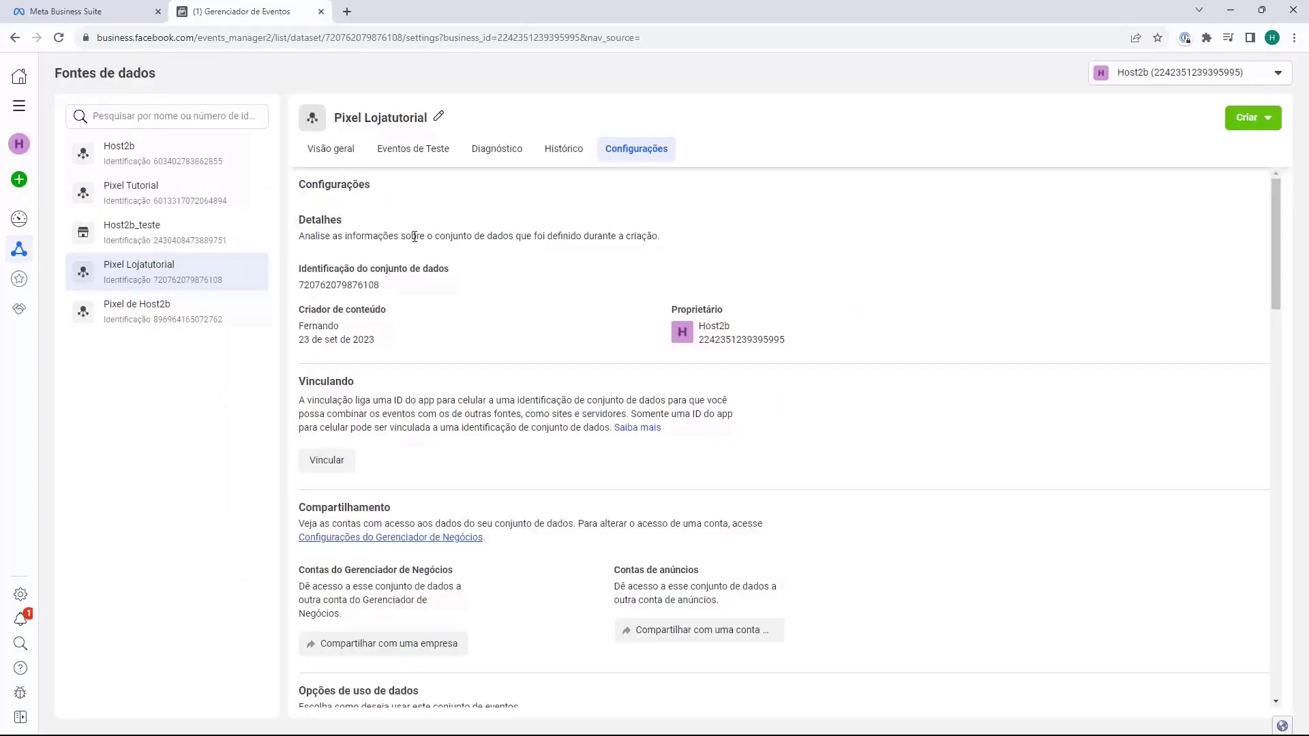
{"action": "scroll", "coordinate": [437, 254], "scroll_direction": "down", "scroll_amount": 4}
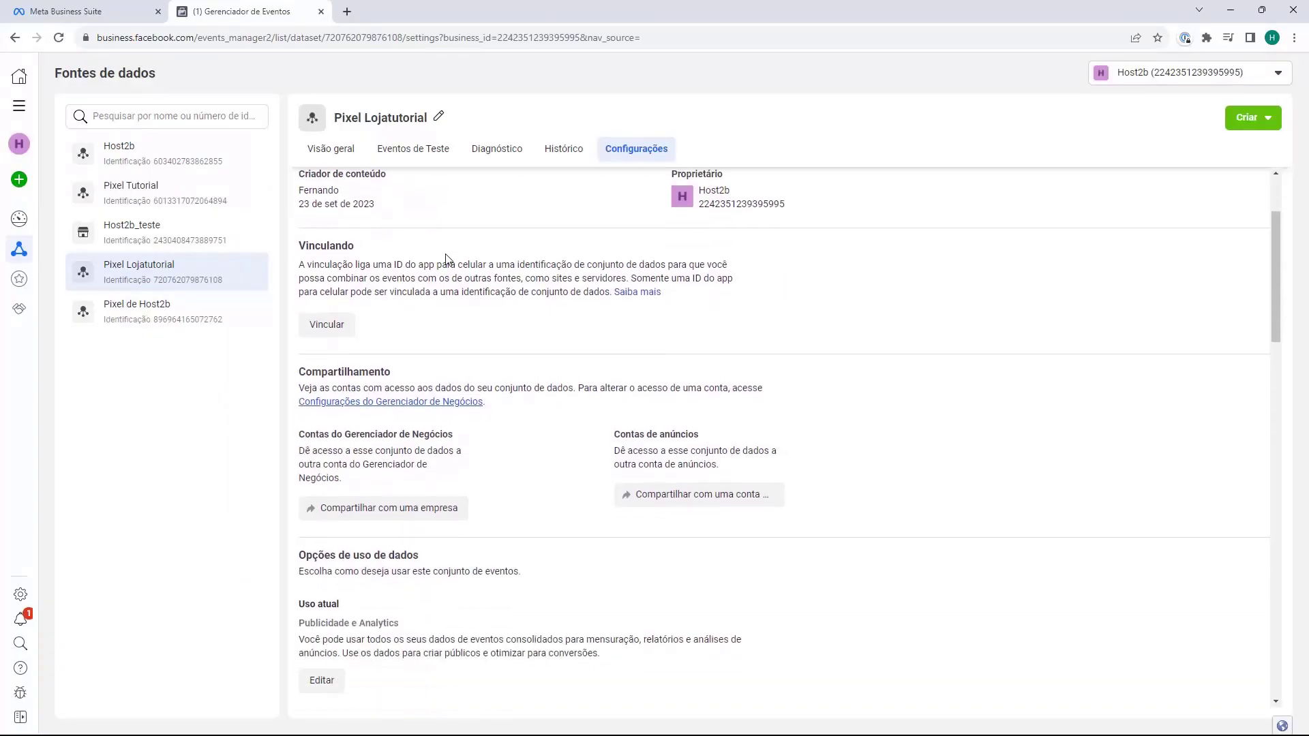
{"action": "scroll", "coordinate": [429, 237], "scroll_direction": "down", "scroll_amount": 12}
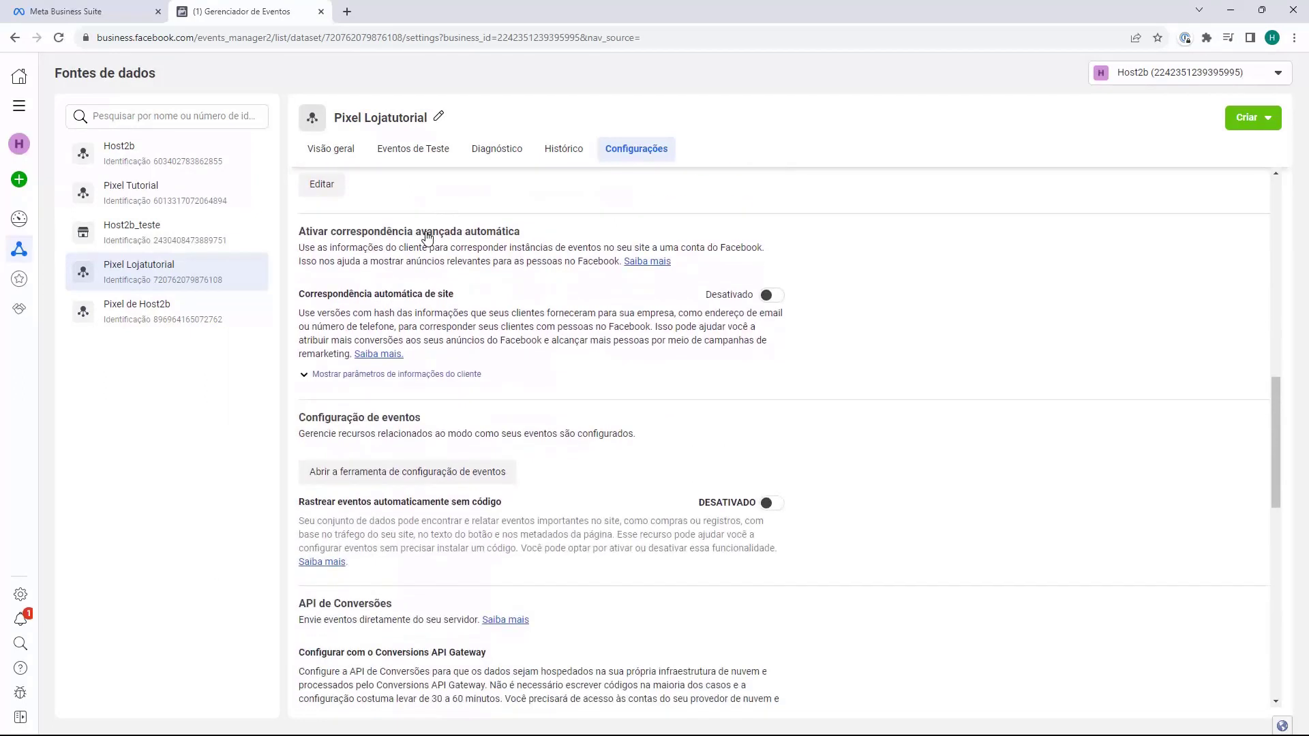
{"action": "scroll", "coordinate": [427, 238], "scroll_direction": "down", "scroll_amount": 2}
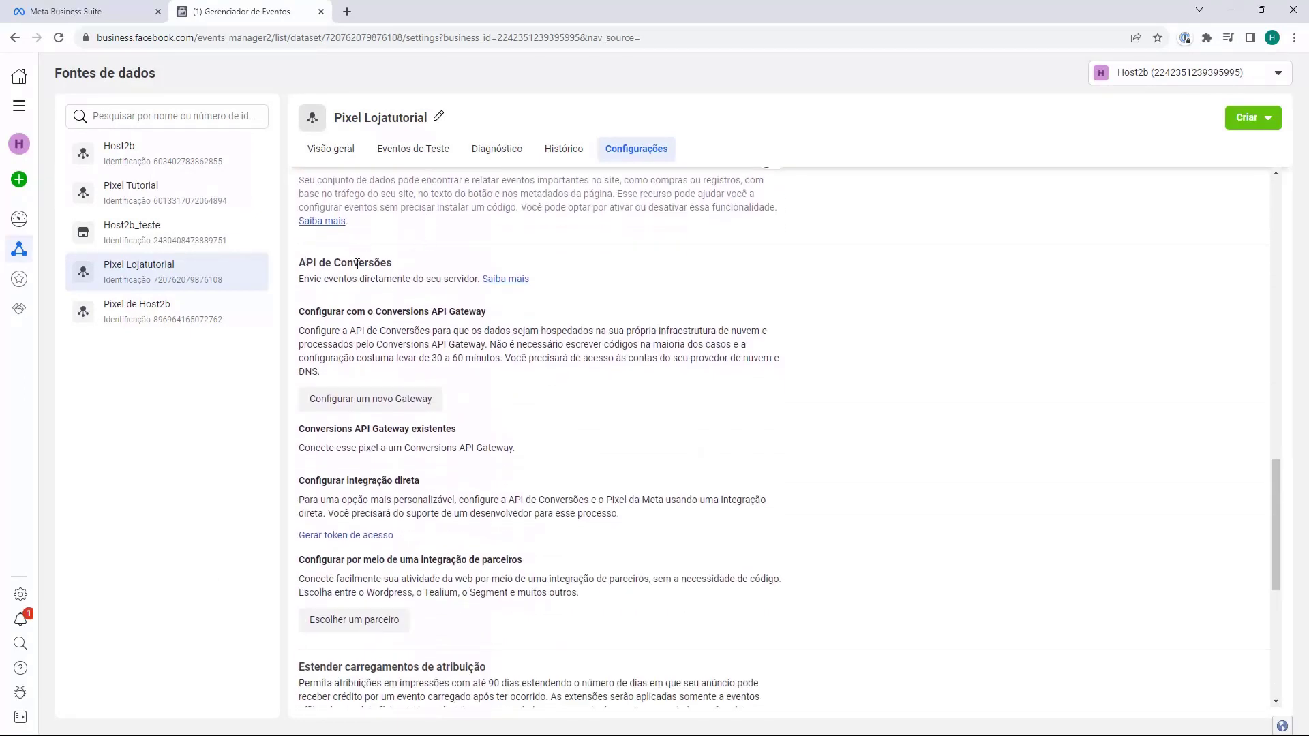
{"action": "scroll", "coordinate": [348, 260], "scroll_direction": "down", "scroll_amount": 1}
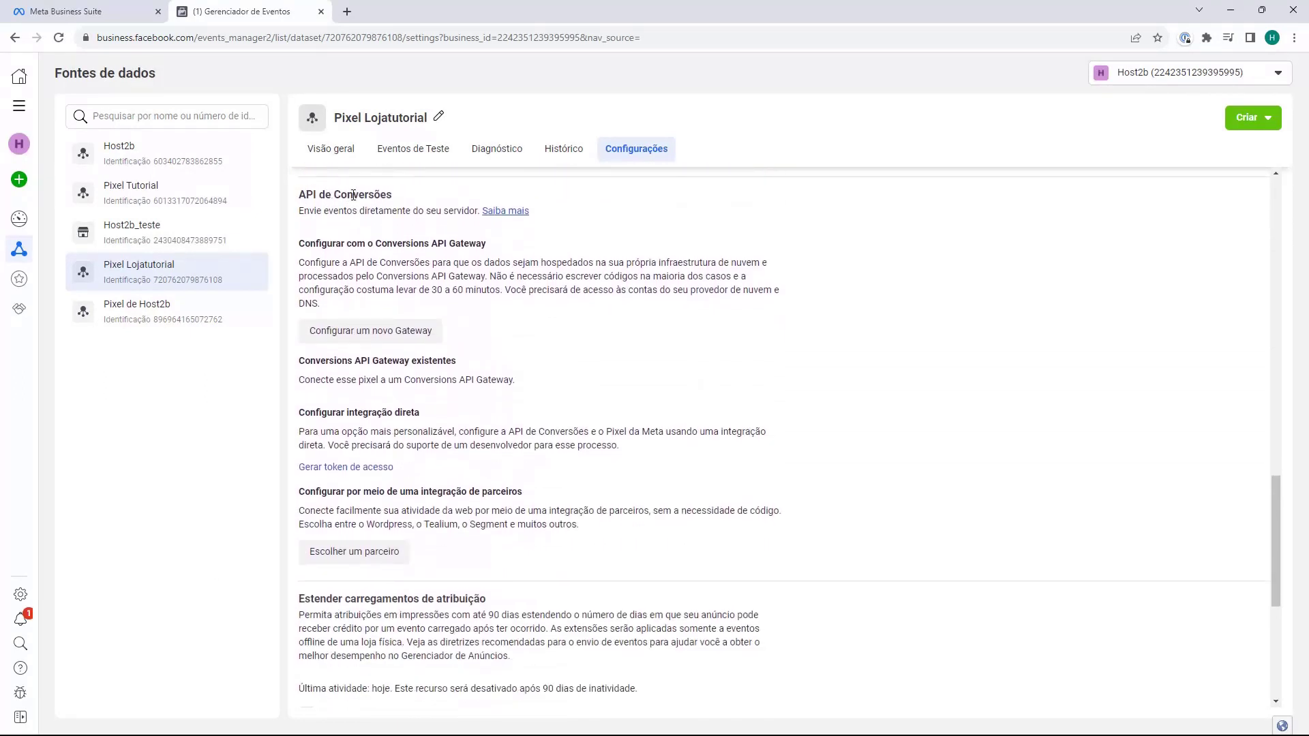
{"action": "left_click", "coordinate": [345, 469]}
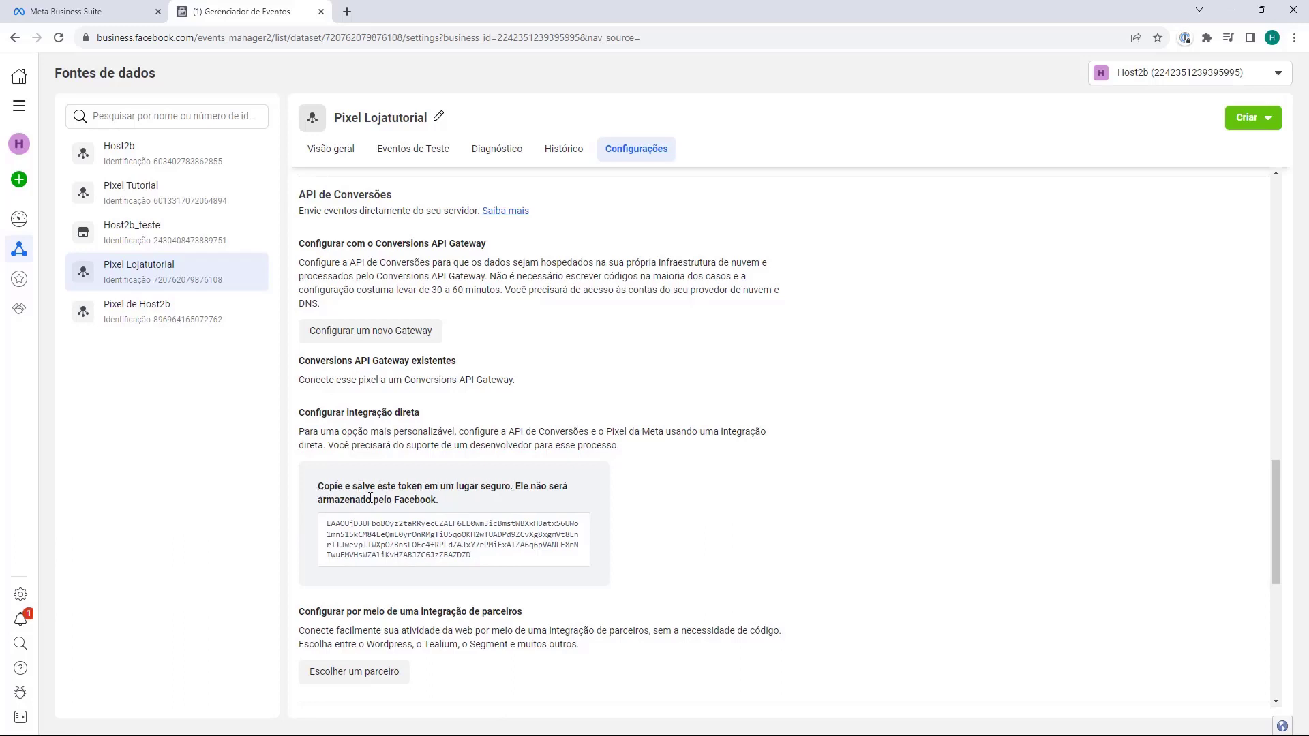
{"action": "left_click", "coordinate": [434, 542]}
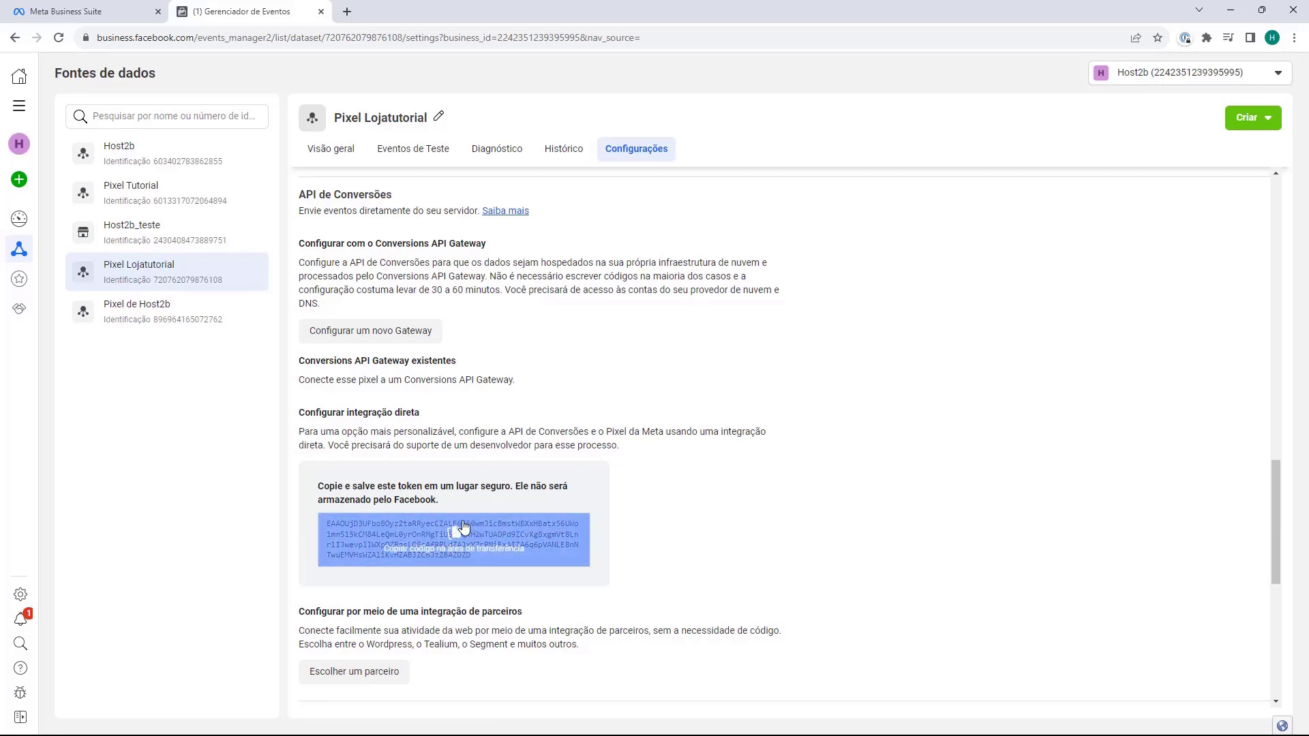
Switch to the PixelYourSite settings, paste the access token into the Meta Pixel's Conversion API field and save the plugin settings.
{"action": "key", "text": "alt+Tab"}
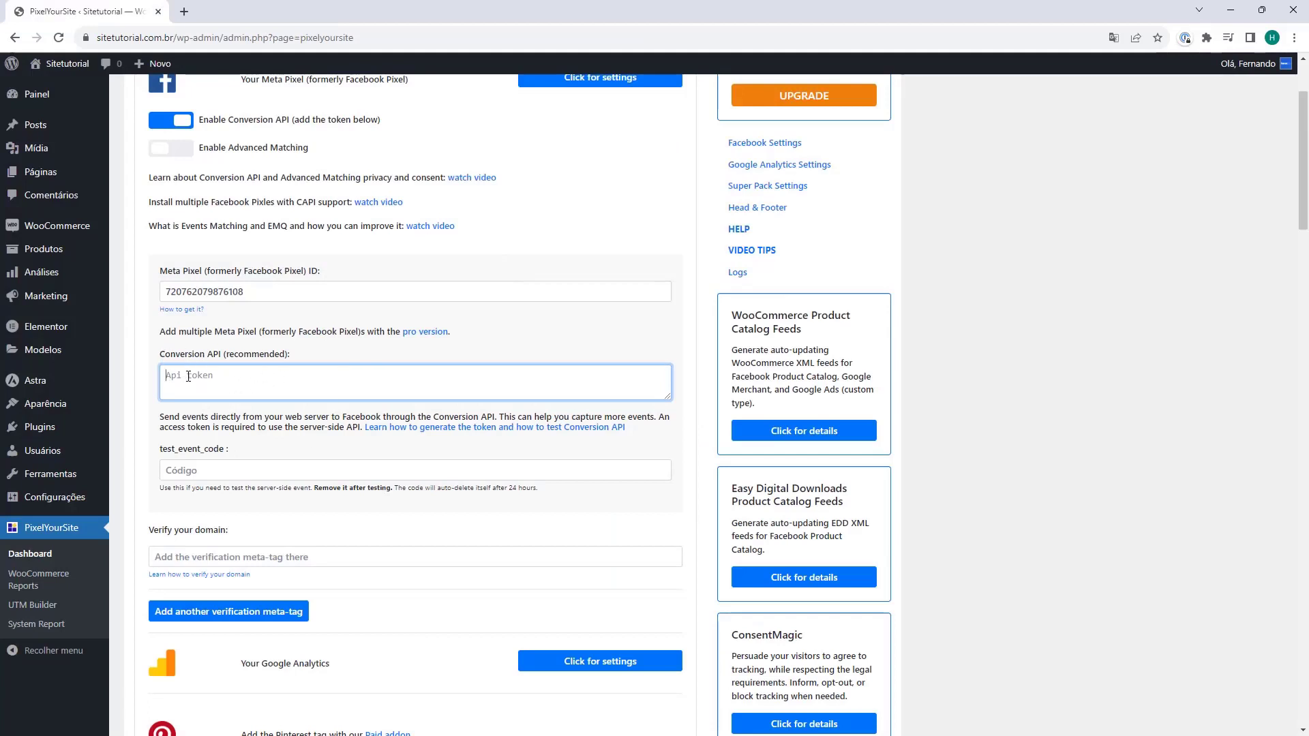
{"action": "key", "text": "ctrl+v"}
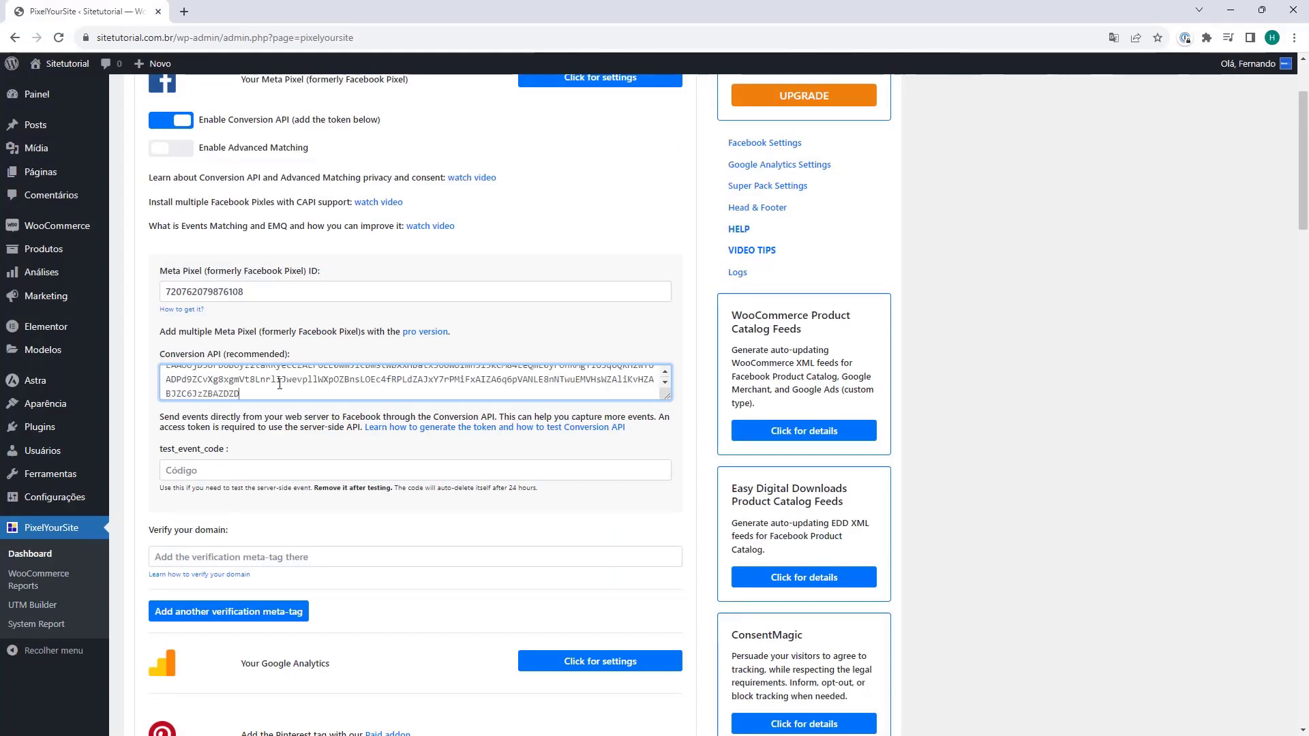
{"action": "scroll", "coordinate": [270, 397], "scroll_direction": "up", "scroll_amount": 1}
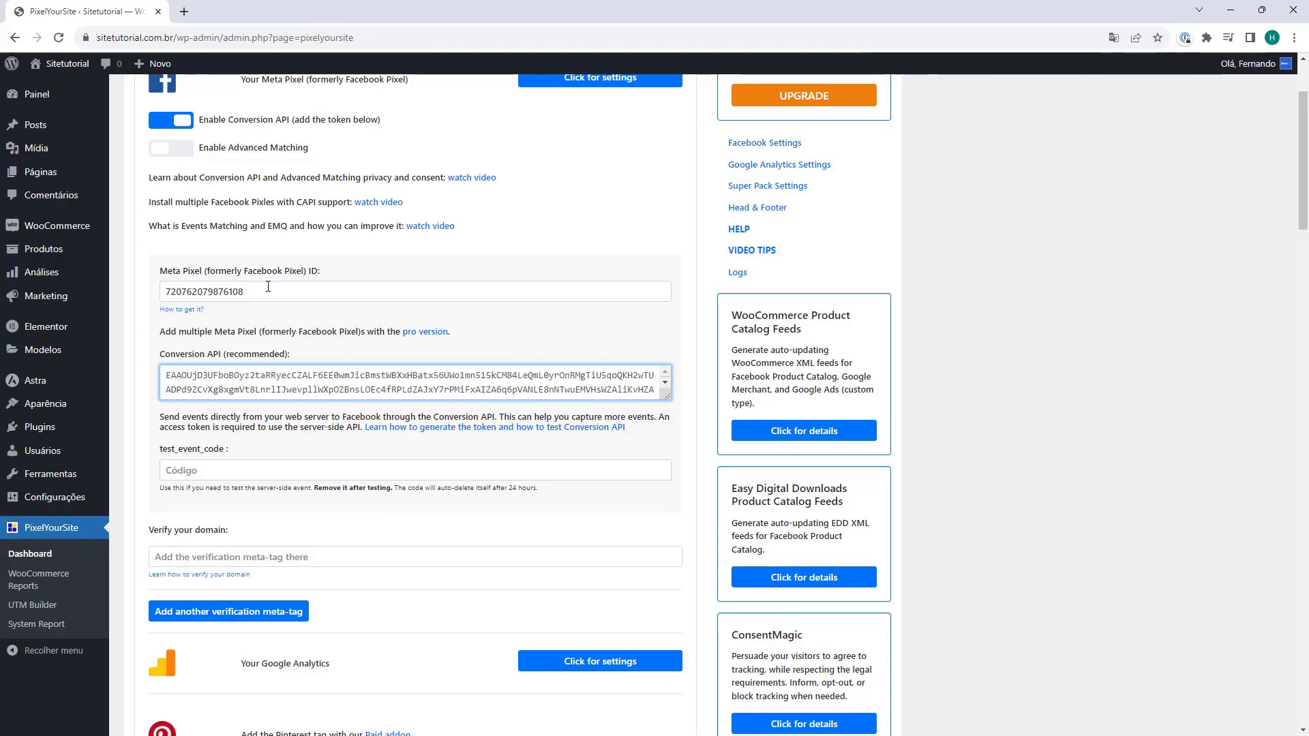
{"action": "scroll", "coordinate": [403, 357], "scroll_direction": "down", "scroll_amount": 20}
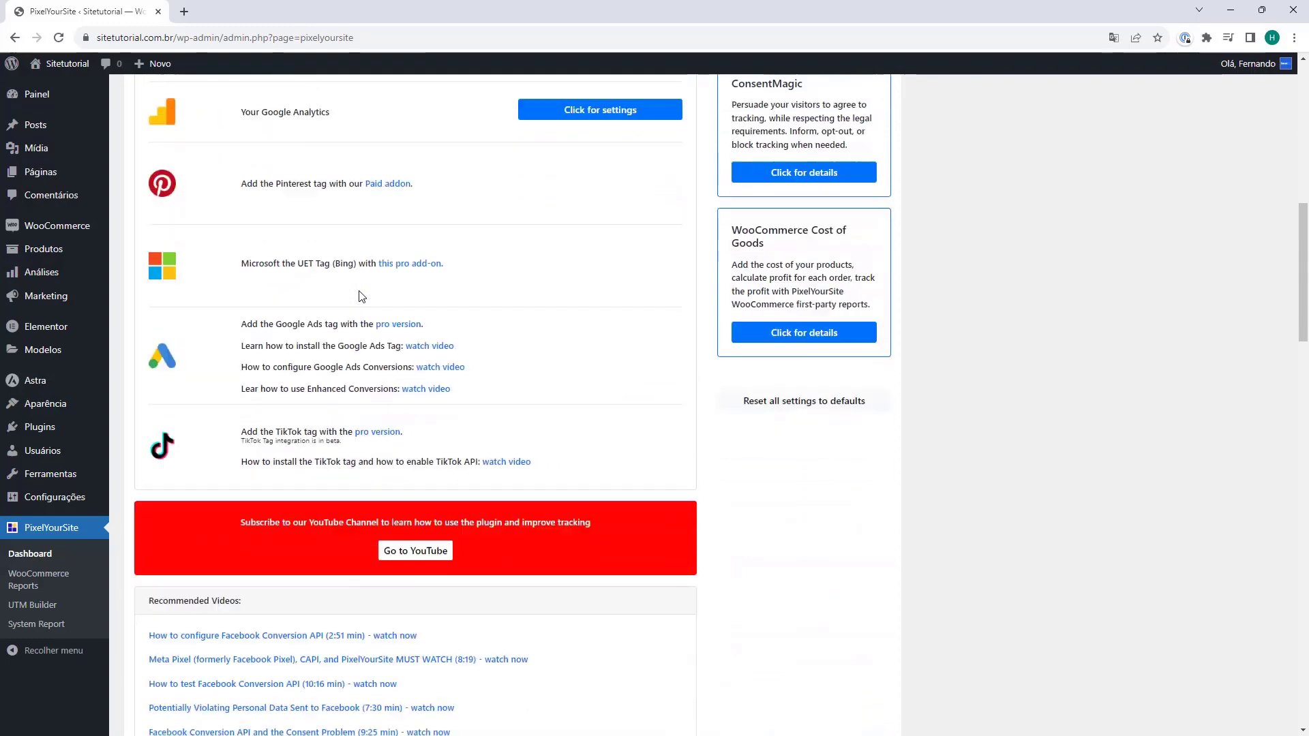
{"action": "scroll", "coordinate": [361, 297], "scroll_direction": "down", "scroll_amount": 10}
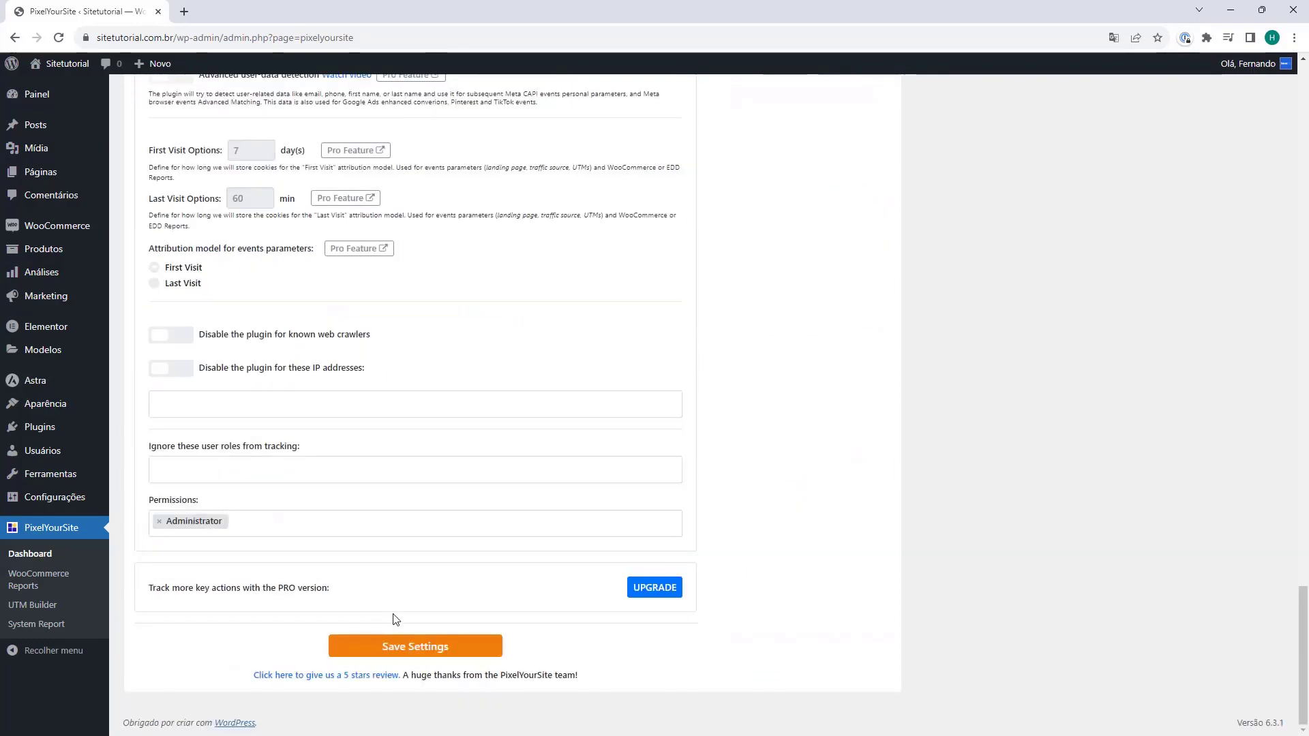
{"action": "left_click", "coordinate": [414, 652]}
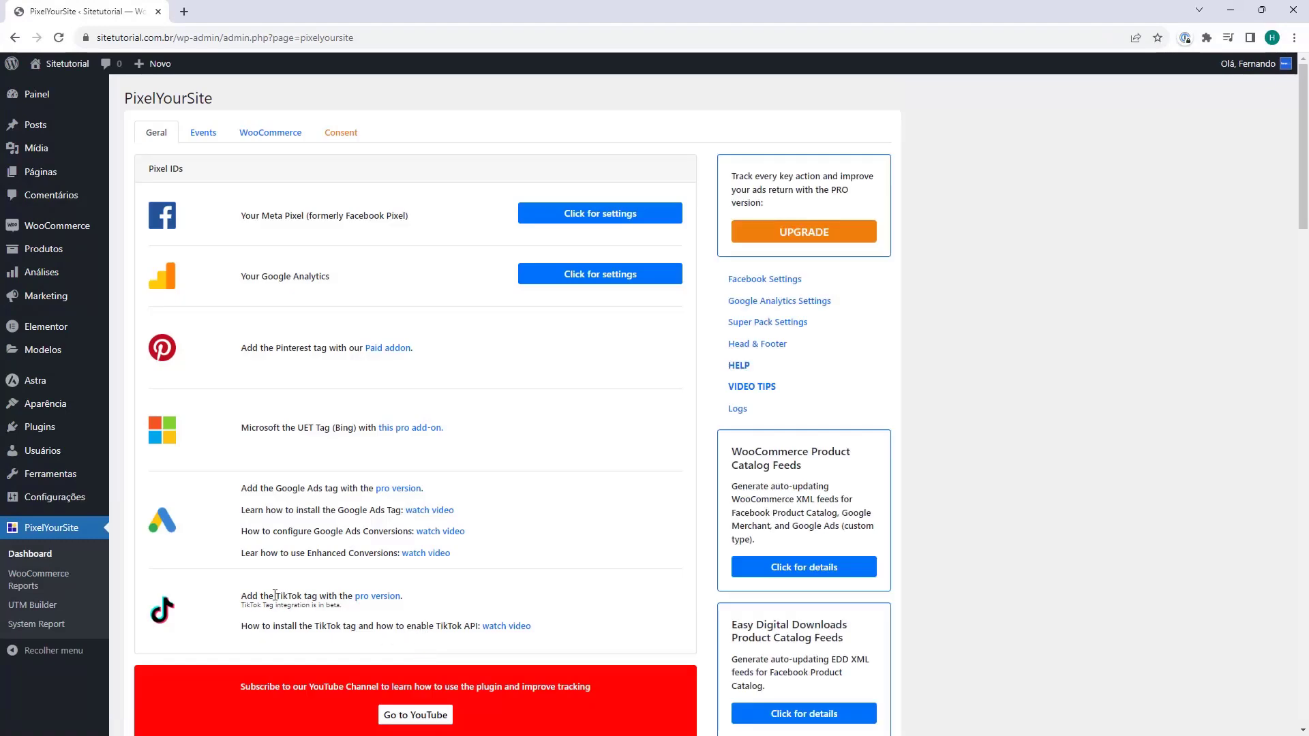